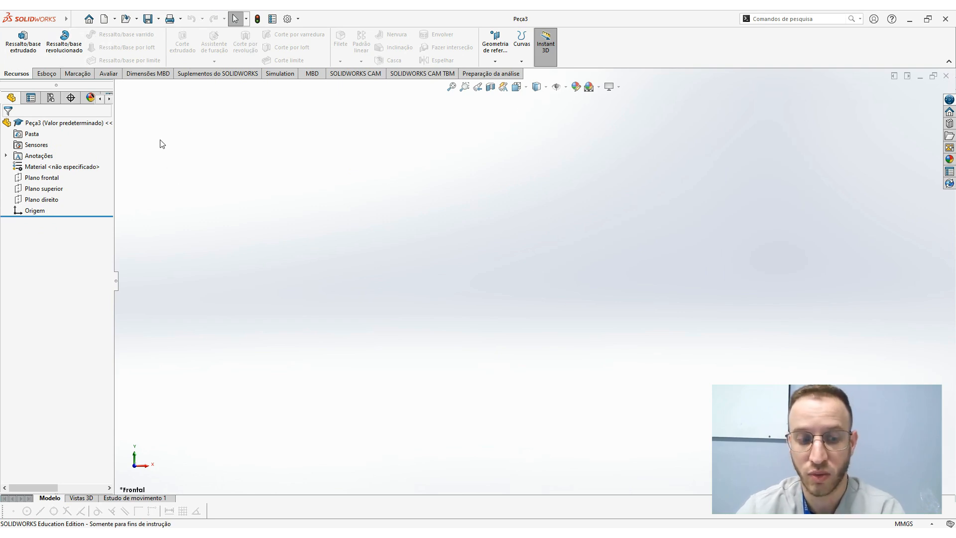
Step: Start a new sketch on the front plane (Plano frontal)
{"action": "left_click", "coordinate": [38, 179]}
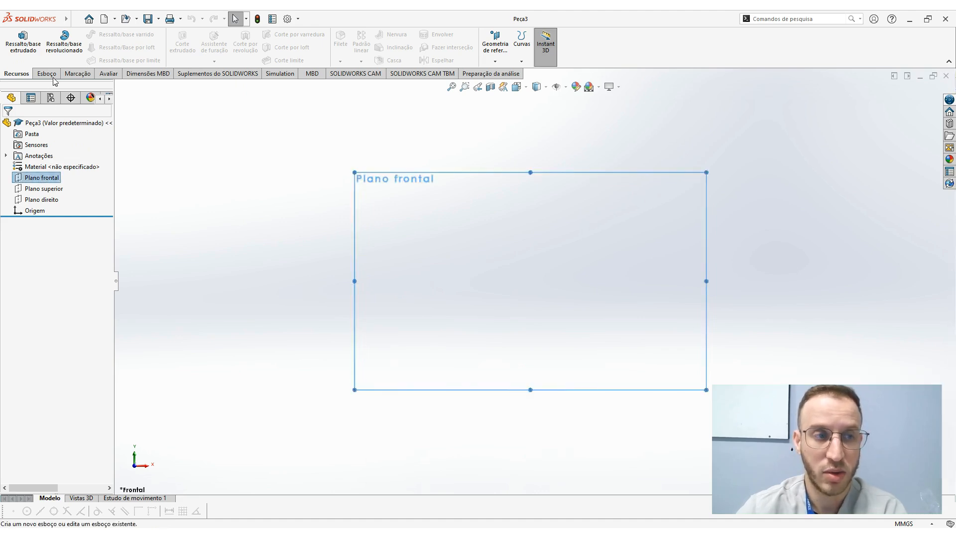
{"action": "left_click", "coordinate": [48, 74]}
{"action": "left_click", "coordinate": [15, 40]}
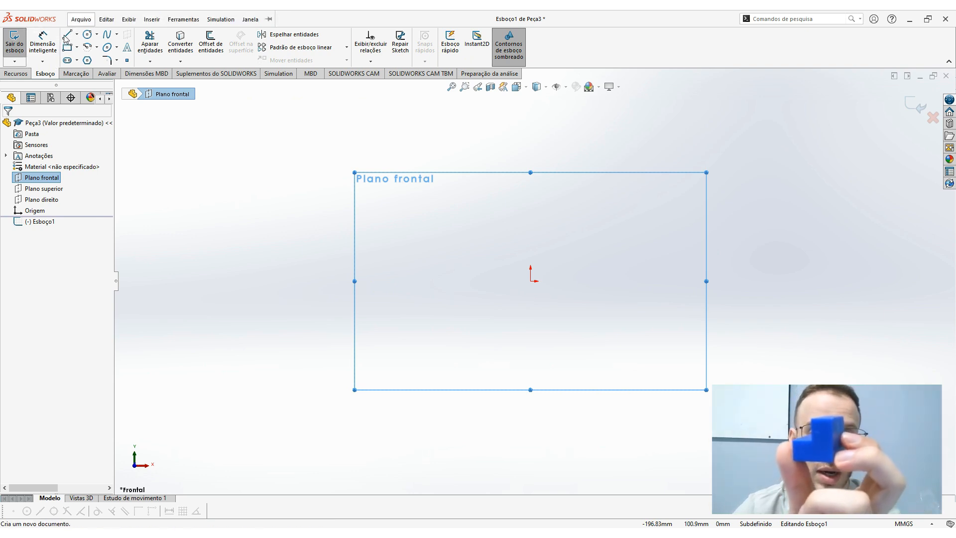
Step: Sketch a closed six-line L-shaped profile starting at the origin, about 67 mm wide and 68 mm high, with the lower step on its left
{"action": "left_click", "coordinate": [65, 36]}
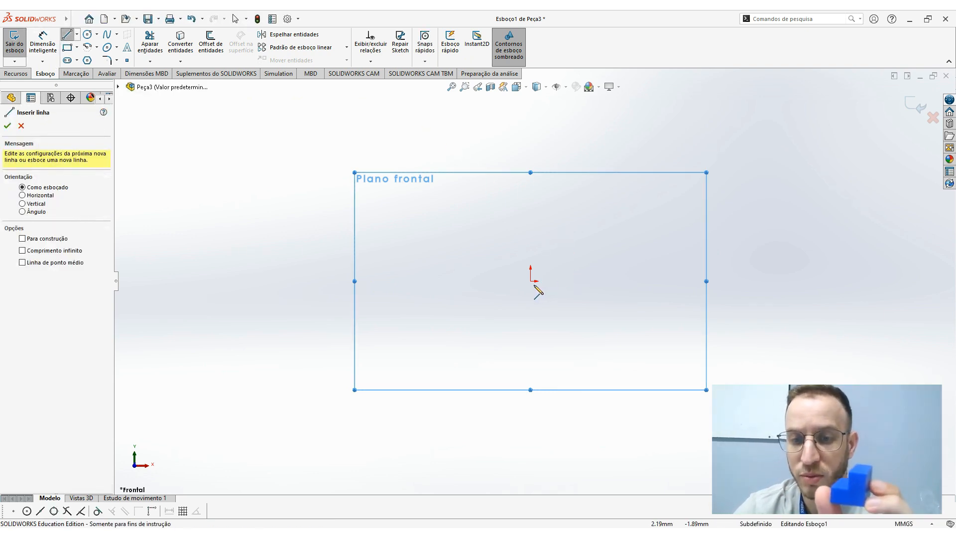
{"action": "left_click", "coordinate": [531, 282]}
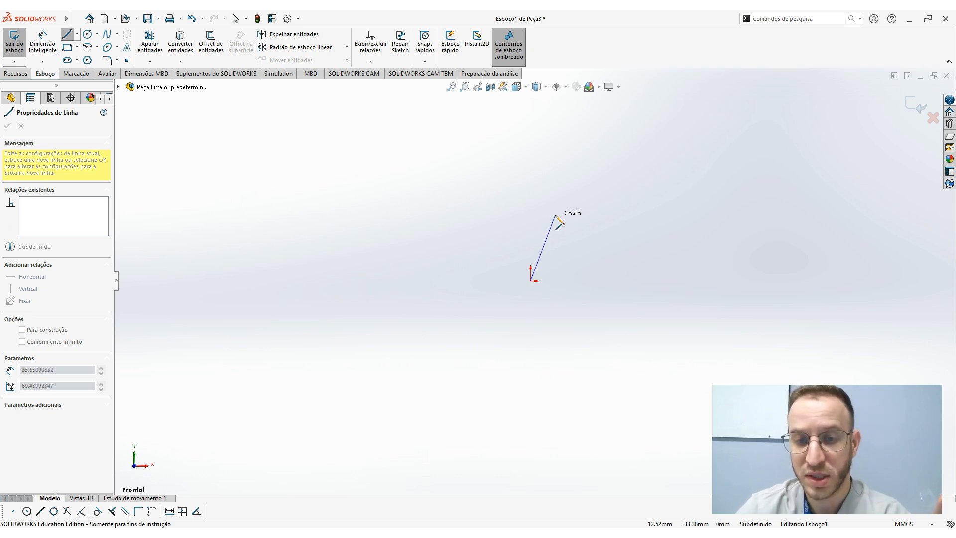
{"action": "left_click", "coordinate": [531, 223]}
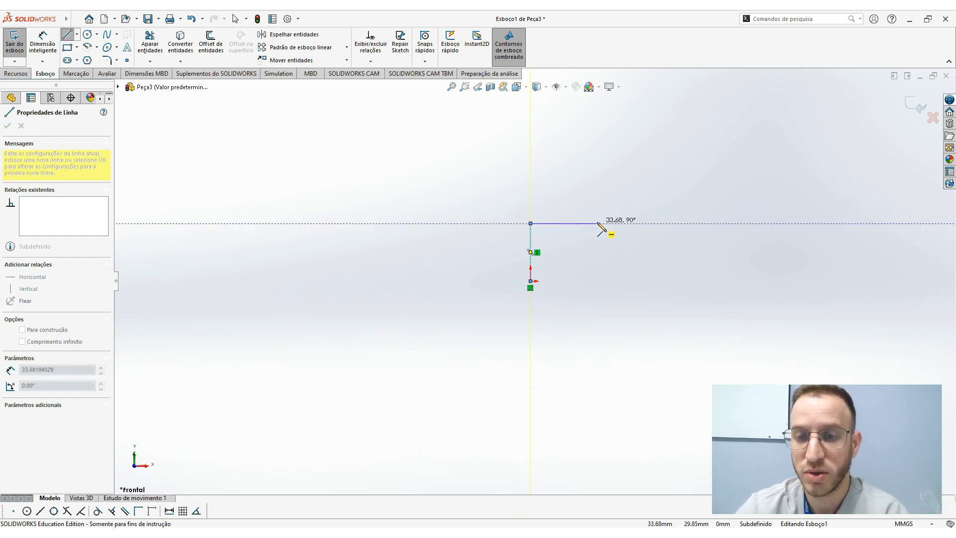
{"action": "left_click", "coordinate": [590, 224]}
{"action": "left_click", "coordinate": [590, 146]}
{"action": "left_click", "coordinate": [664, 146]}
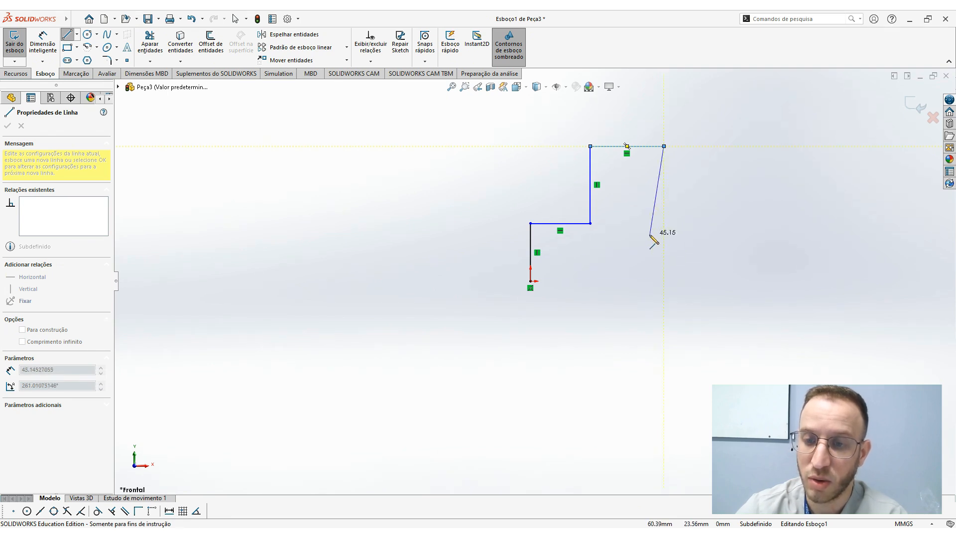
{"action": "left_click", "coordinate": [665, 282]}
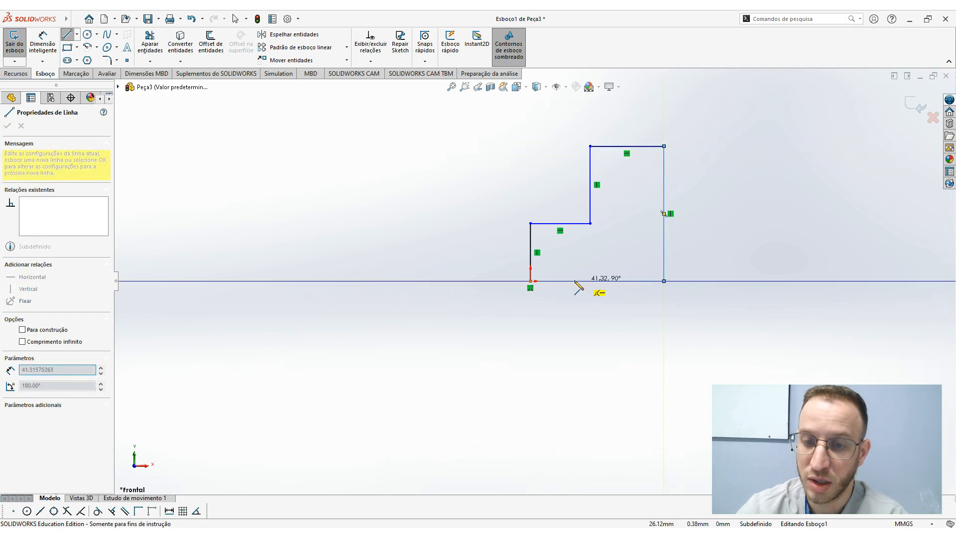
{"action": "left_click", "coordinate": [531, 282]}
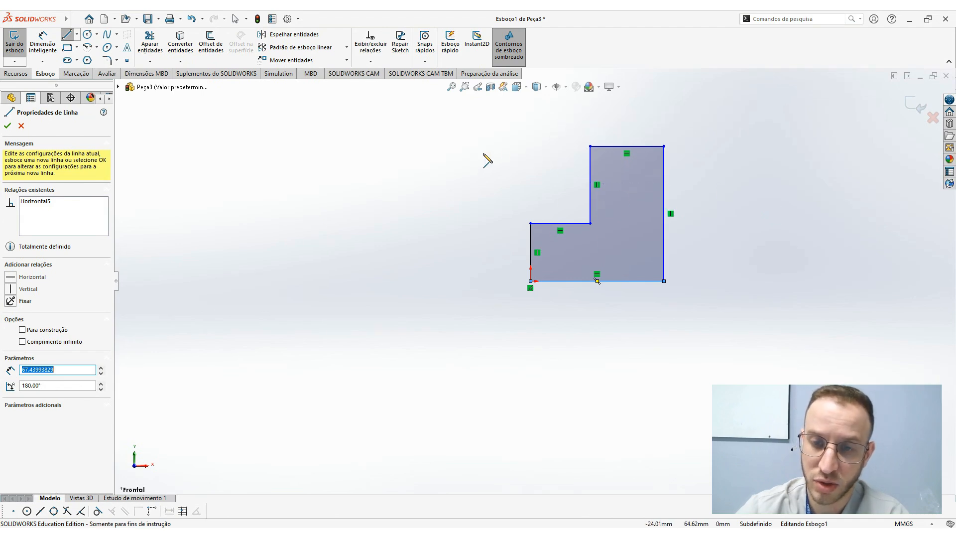
{"action": "scroll", "coordinate": [769, 205], "scroll_direction": "down", "scroll_amount": 2}
{"action": "scroll", "coordinate": [512, 132], "scroll_direction": "down", "scroll_amount": 1}
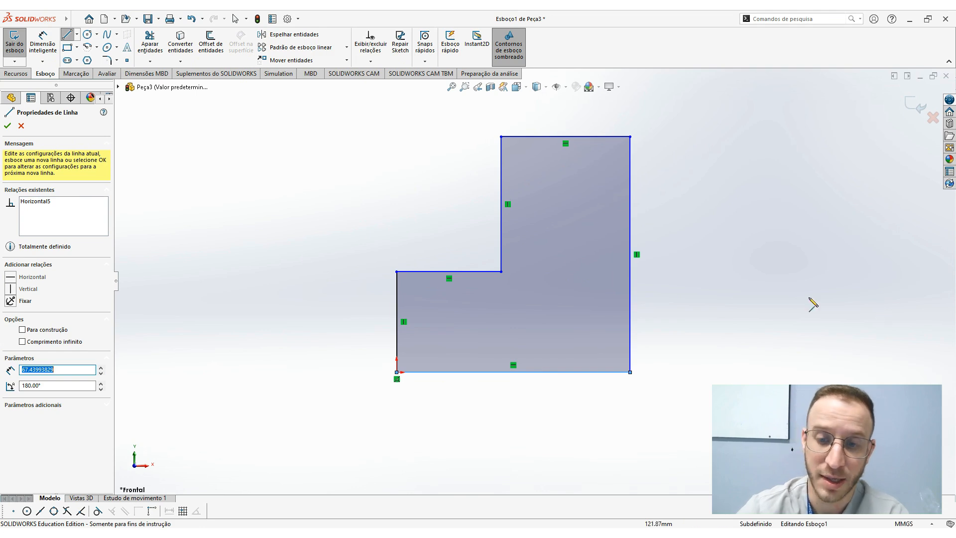
{"action": "key", "text": "Escape"}
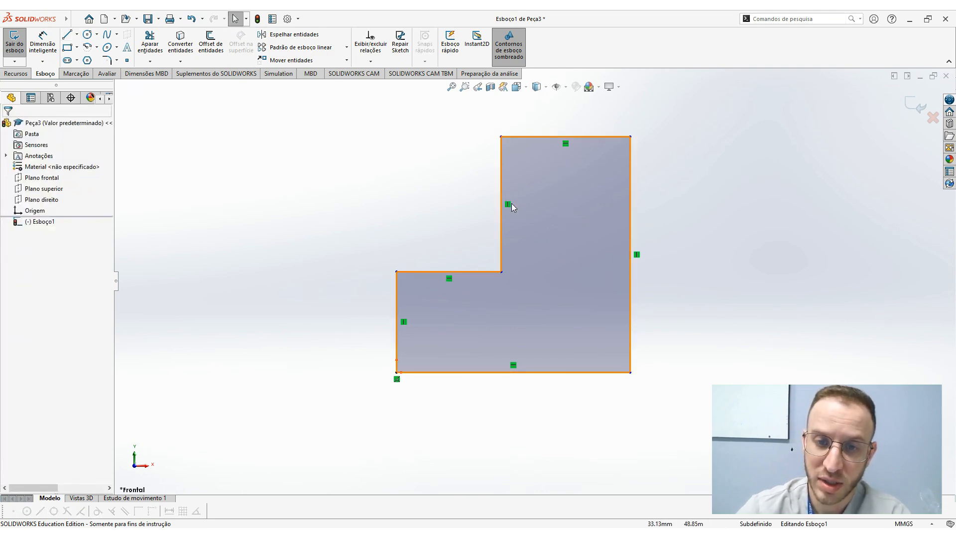
Step: Examine the horizontal, vertical and coincident relations on the profile's lines and its origin corner
{"action": "left_click", "coordinate": [566, 144]}
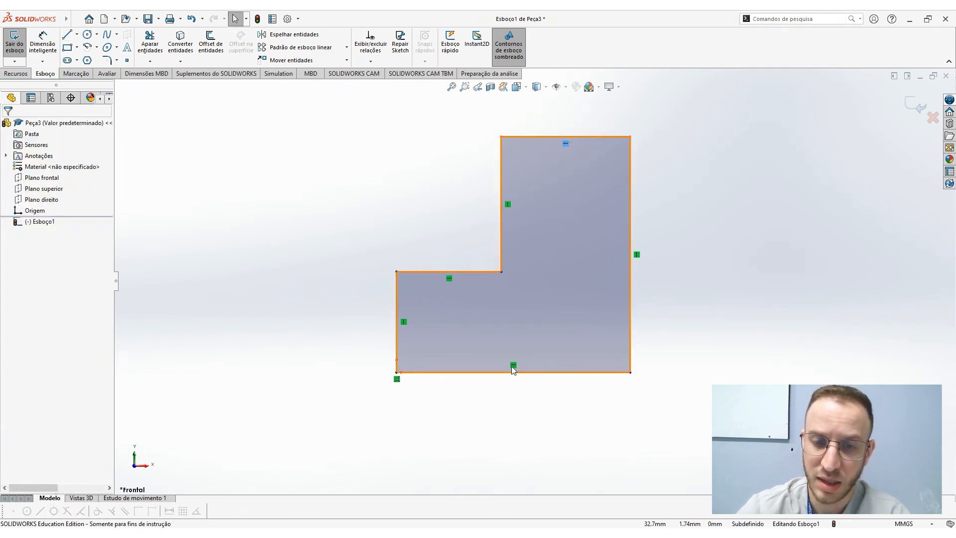
{"action": "left_click", "coordinate": [449, 279]}
{"action": "left_click", "coordinate": [402, 324]}
{"action": "left_click", "coordinate": [508, 205]}
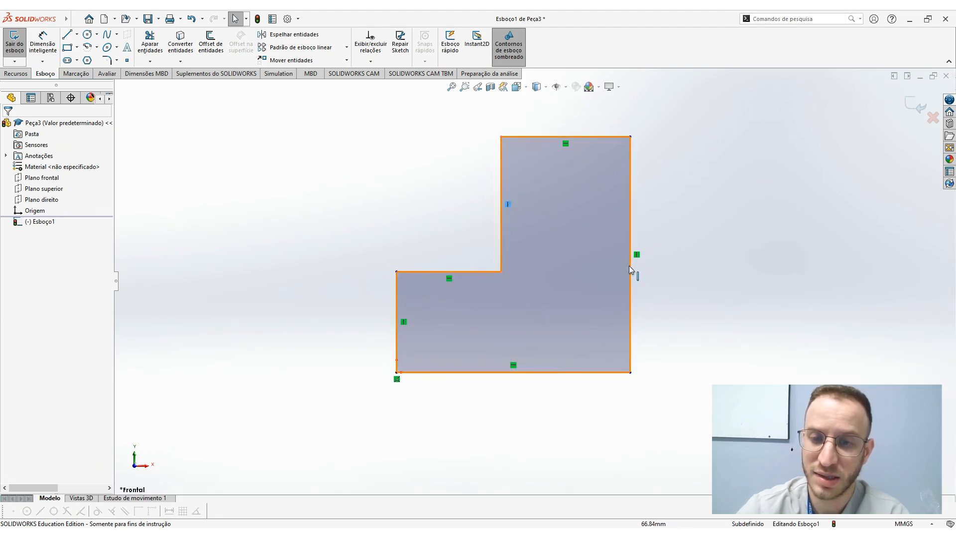
{"action": "left_click", "coordinate": [637, 255]}
{"action": "left_click", "coordinate": [476, 405]}
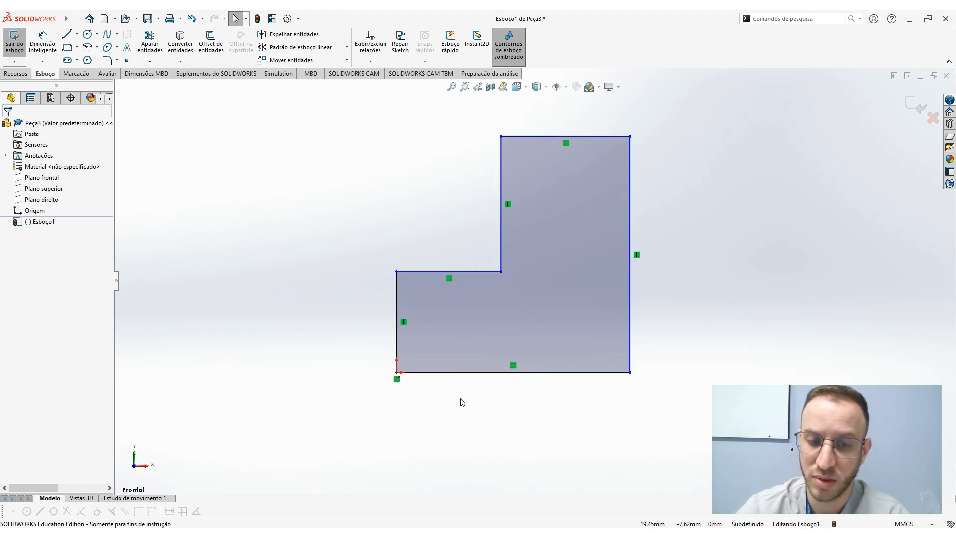
{"action": "left_click", "coordinate": [398, 380]}
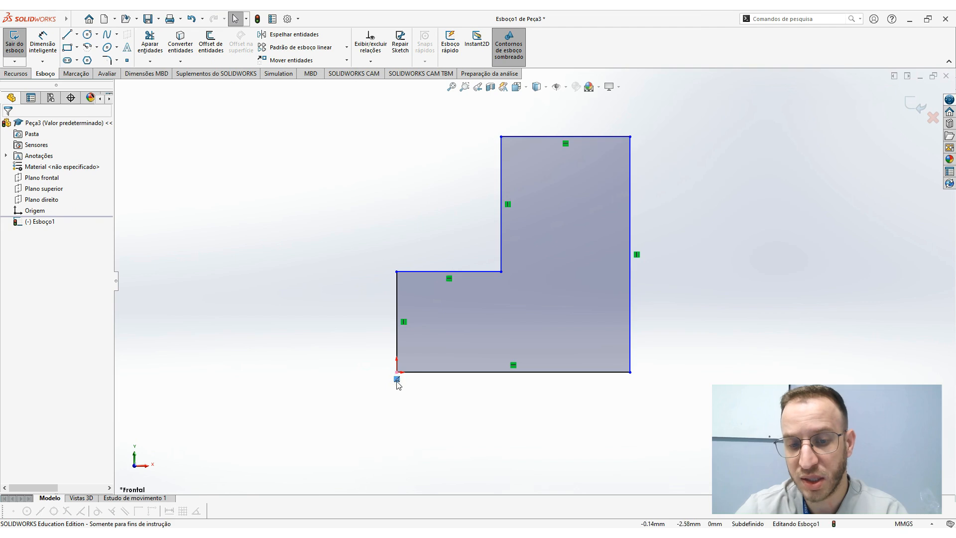
{"action": "left_click", "coordinate": [397, 361]}
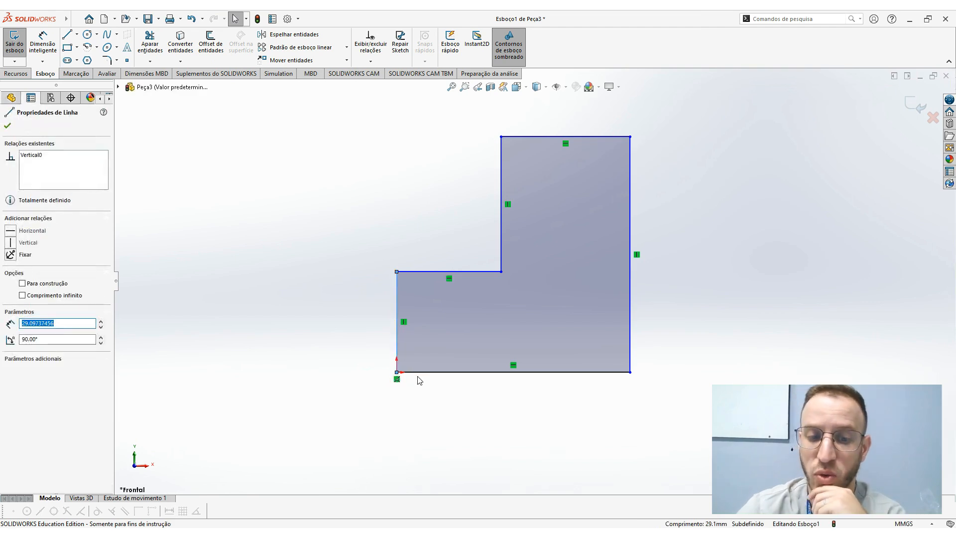
{"action": "left_click", "coordinate": [397, 374]}
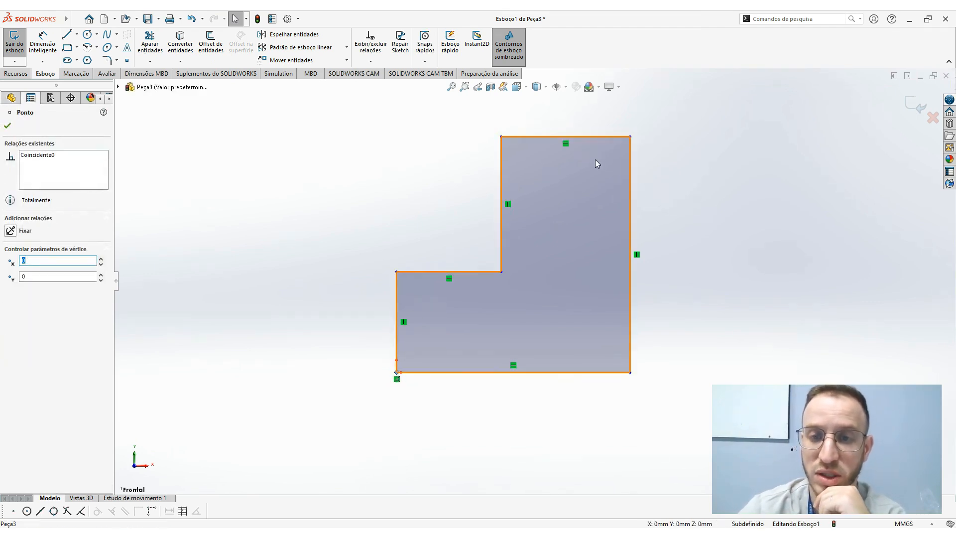
{"action": "scroll", "coordinate": [598, 165], "scroll_direction": "down", "scroll_amount": 2}
{"action": "left_click", "coordinate": [241, 191]}
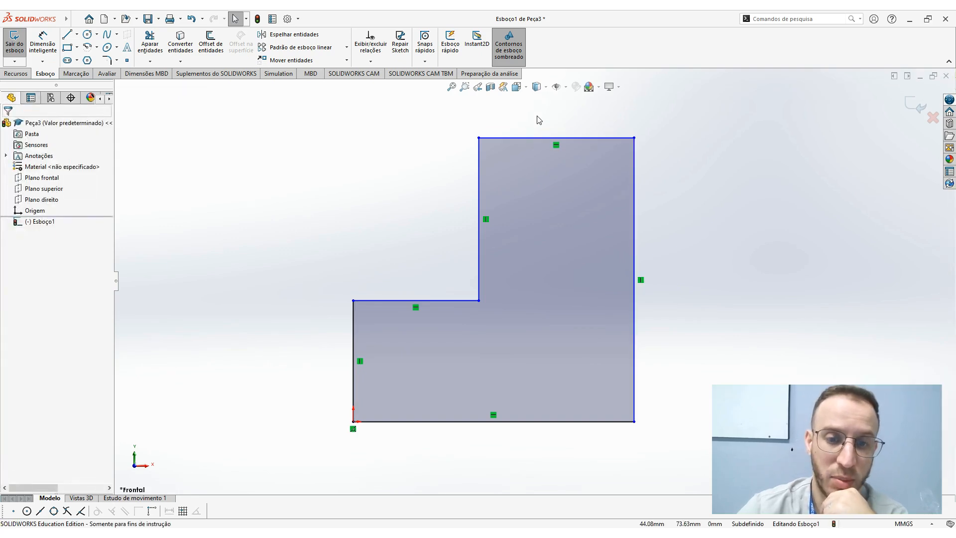
Step: Shift the profile's inner step corner slightly up and to the right to test its freedom
{"action": "mouse_move", "coordinate": [480, 300]}
{"action": "left_mouse_down"}
{"action": "mouse_move", "coordinate": [490, 274]}
{"action": "mouse_move", "coordinate": [474, 309]}
{"action": "mouse_move", "coordinate": [498, 292]}
{"action": "mouse_move", "coordinate": [468, 282]}
{"action": "mouse_move", "coordinate": [476, 321]}
{"action": "mouse_move", "coordinate": [516, 282]}
{"action": "mouse_move", "coordinate": [482, 261]}
{"action": "mouse_move", "coordinate": [447, 296]}
{"action": "mouse_move", "coordinate": [493, 246]}
{"action": "mouse_move", "coordinate": [416, 255]}
{"action": "mouse_move", "coordinate": [490, 325]}
{"action": "mouse_move", "coordinate": [493, 275]}
{"action": "mouse_move", "coordinate": [462, 328]}
{"action": "mouse_move", "coordinate": [501, 285]}
{"action": "left_mouse_up"}
{"action": "left_click_drag", "start_coordinate": [486, 293], "coordinate": [491, 286]}
{"action": "left_click", "coordinate": [838, 220]}
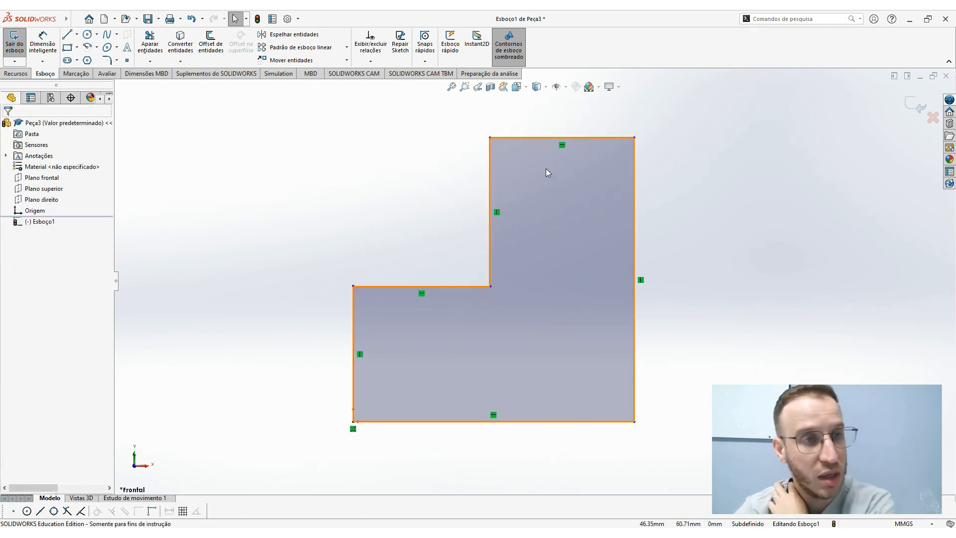
Step: Dimension the profile's right vertical edge and its bottom edge to 30 mm each
{"action": "left_click", "coordinate": [42, 42]}
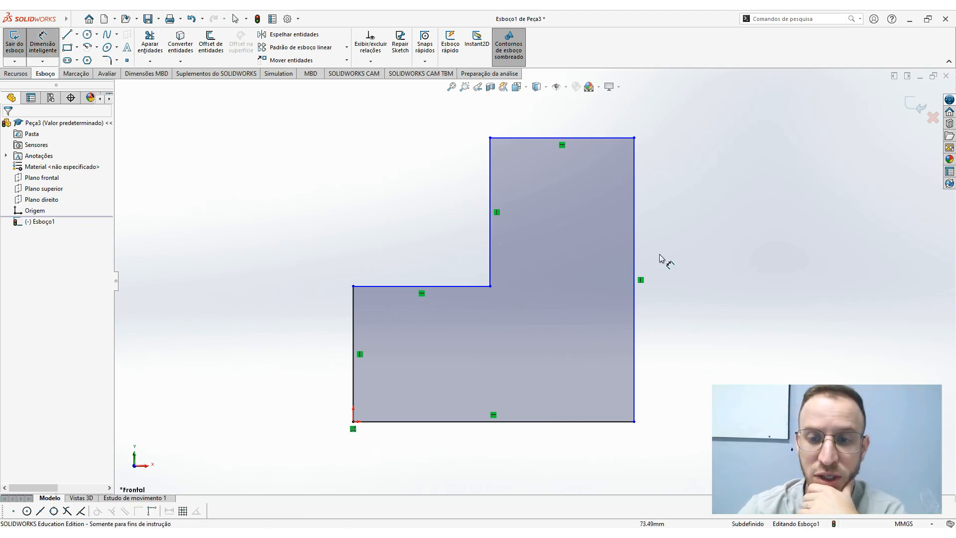
{"action": "left_click", "coordinate": [635, 277]}
{"action": "left_click", "coordinate": [752, 260]}
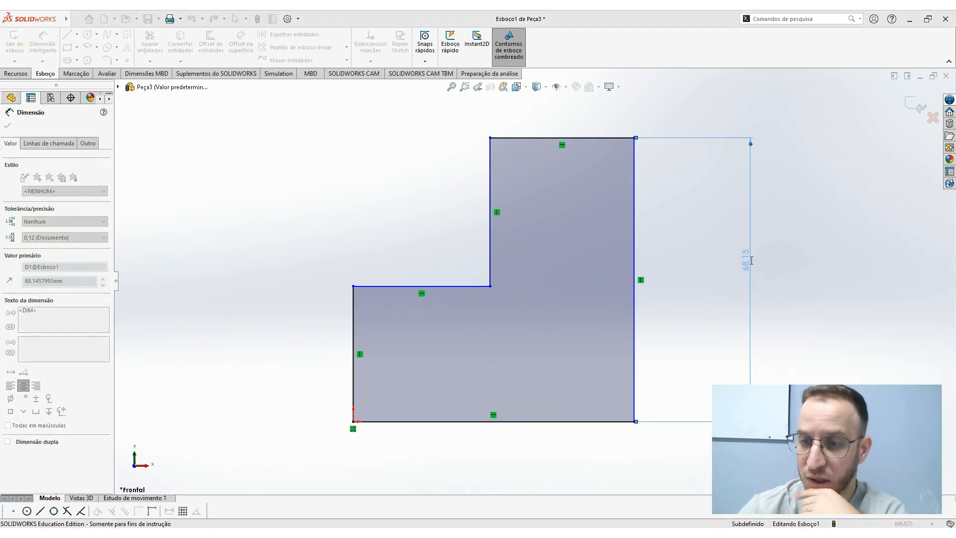
{"action": "type", "text": "30.00mm"}
{"action": "key", "text": "Return"}
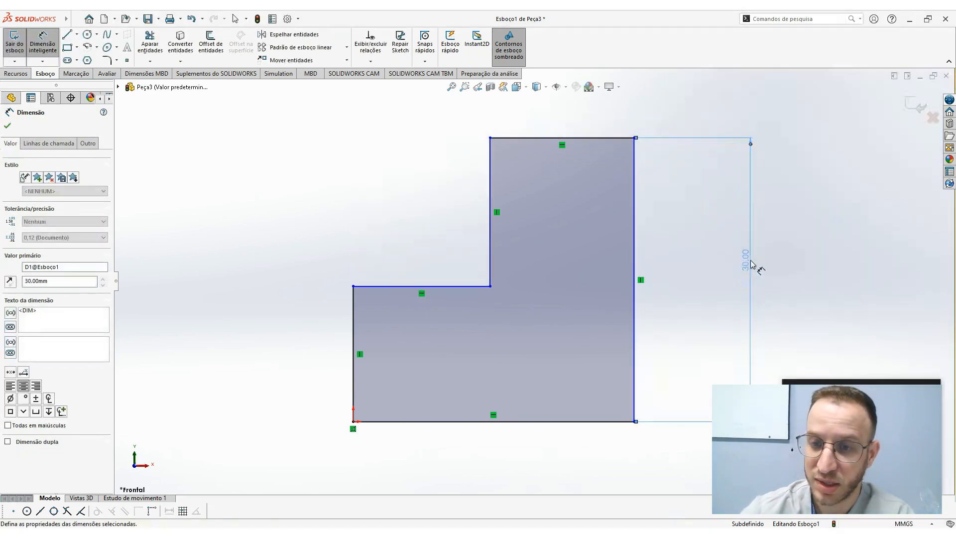
{"action": "left_click", "coordinate": [506, 426]}
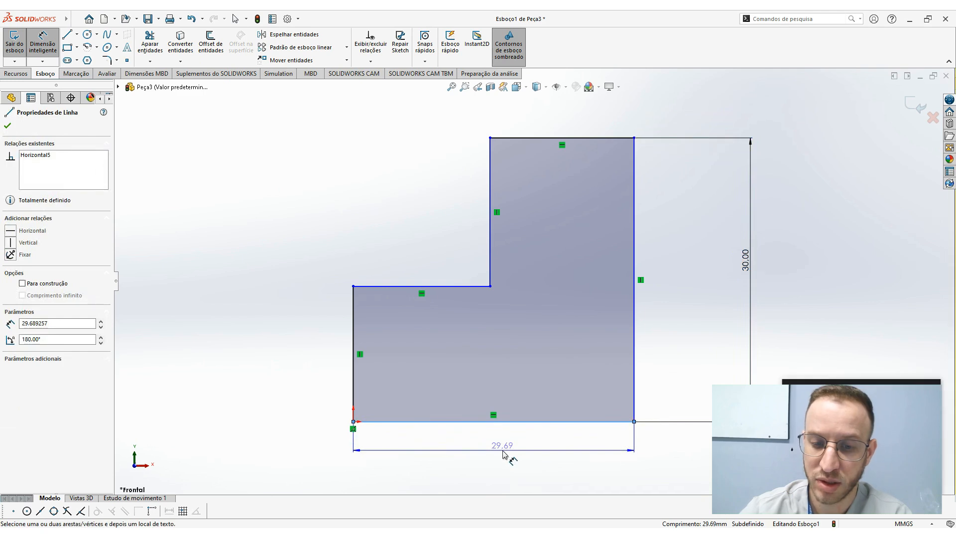
{"action": "left_click", "coordinate": [505, 453]}
{"action": "type", "text": "30"}
{"action": "key", "text": "Return"}
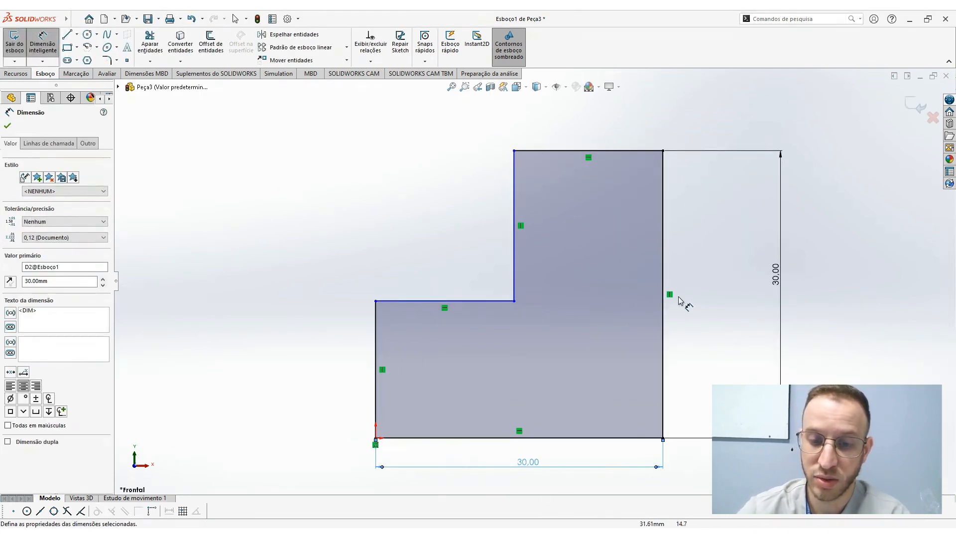
Step: Dimension the step's horizontal edge and its inner vertical edge to 15 mm each
{"action": "scroll", "coordinate": [678, 297], "scroll_direction": "up", "scroll_amount": 2}
{"action": "scroll", "coordinate": [675, 297], "scroll_direction": "down", "scroll_amount": 2}
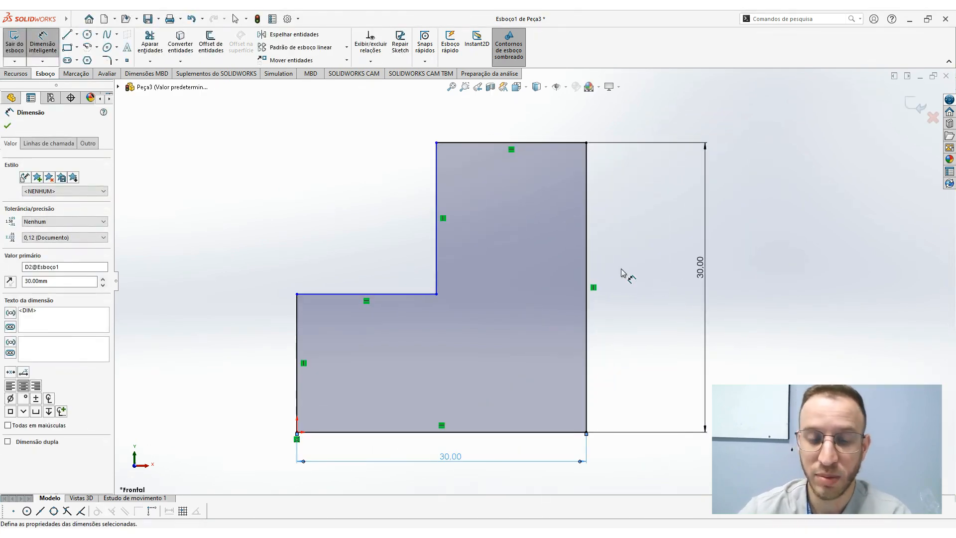
{"action": "left_click", "coordinate": [367, 295]}
{"action": "left_click", "coordinate": [350, 263]}
{"action": "type", "text": "15"}
{"action": "key", "text": "Return"}
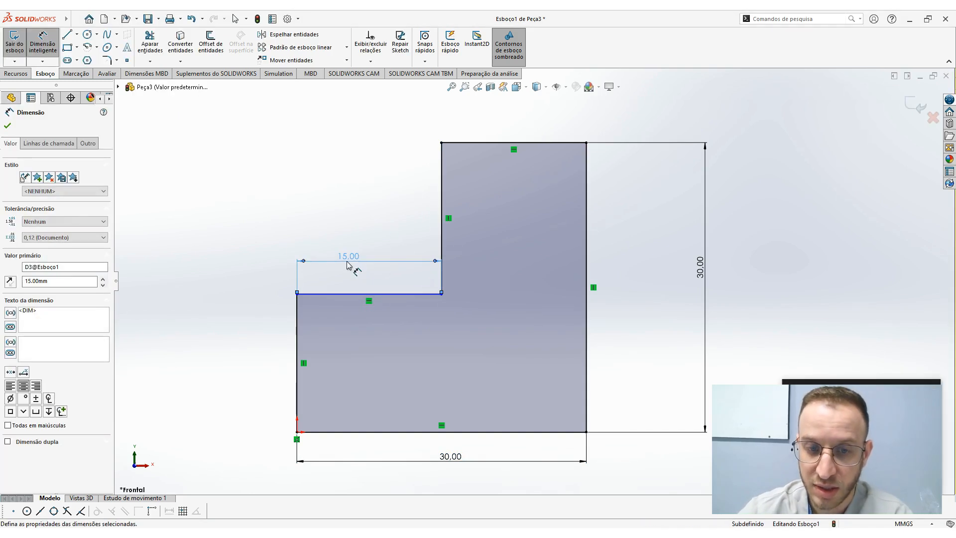
{"action": "left_click", "coordinate": [443, 185]}
{"action": "left_click", "coordinate": [426, 184]}
{"action": "type", "text": "15"}
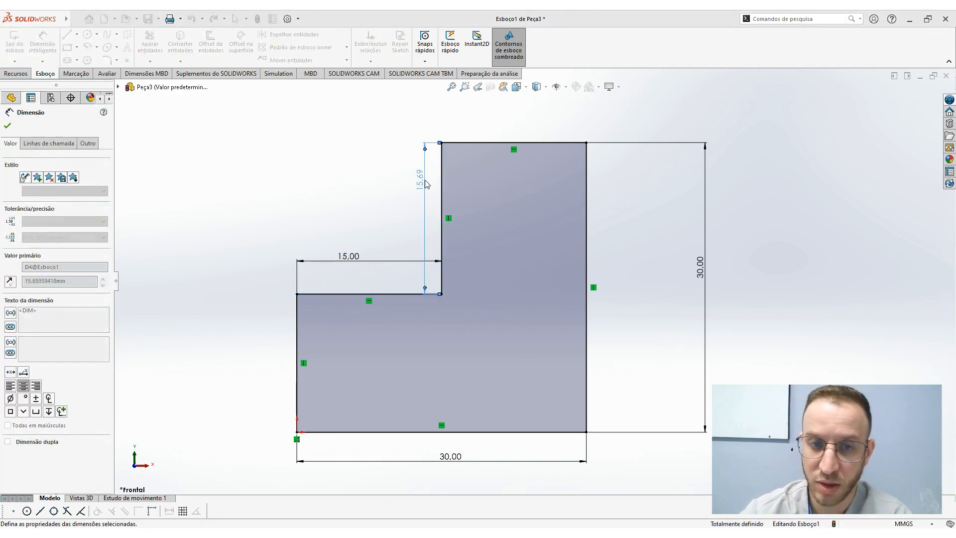
{"action": "key", "text": "Return"}
Step: Rearrange the four dimensions so both 15 mm ones sit beside the step and both 30 mm ones lie closer to the profile
{"action": "left_click_drag", "start_coordinate": [346, 255], "coordinate": [357, 235]}
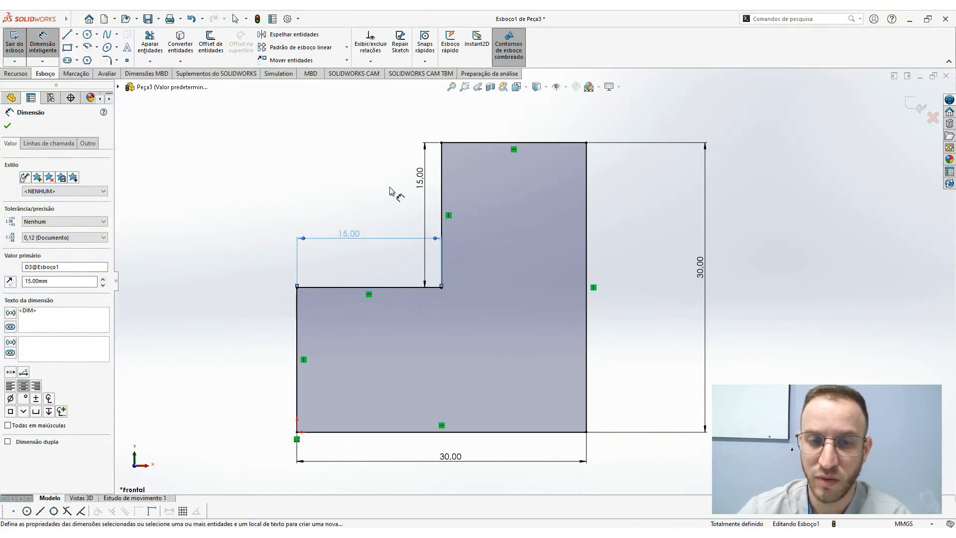
{"action": "left_click_drag", "start_coordinate": [416, 185], "coordinate": [512, 214]}
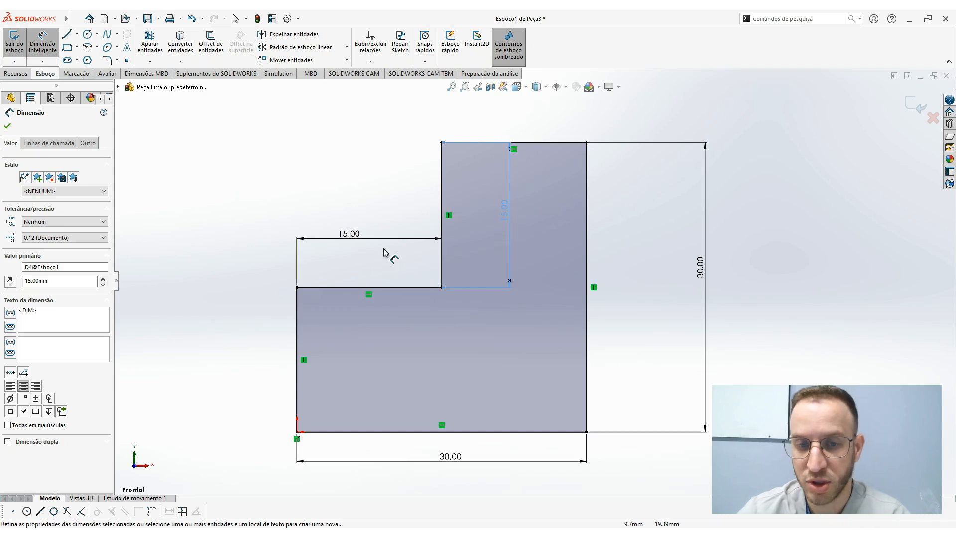
{"action": "mouse_move", "coordinate": [345, 240]}
{"action": "left_mouse_down"}
{"action": "mouse_move", "coordinate": [352, 352]}
{"action": "mouse_move", "coordinate": [353, 235]}
{"action": "left_mouse_up"}
{"action": "left_click_drag", "start_coordinate": [511, 209], "coordinate": [363, 213]}
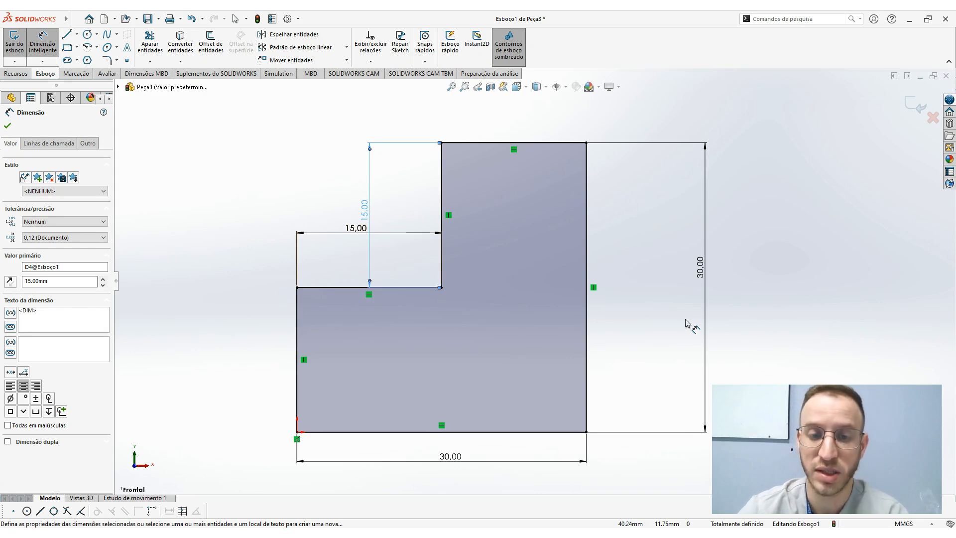
{"action": "left_click_drag", "start_coordinate": [371, 210], "coordinate": [407, 210]}
{"action": "left_click_drag", "start_coordinate": [374, 239], "coordinate": [371, 252]}
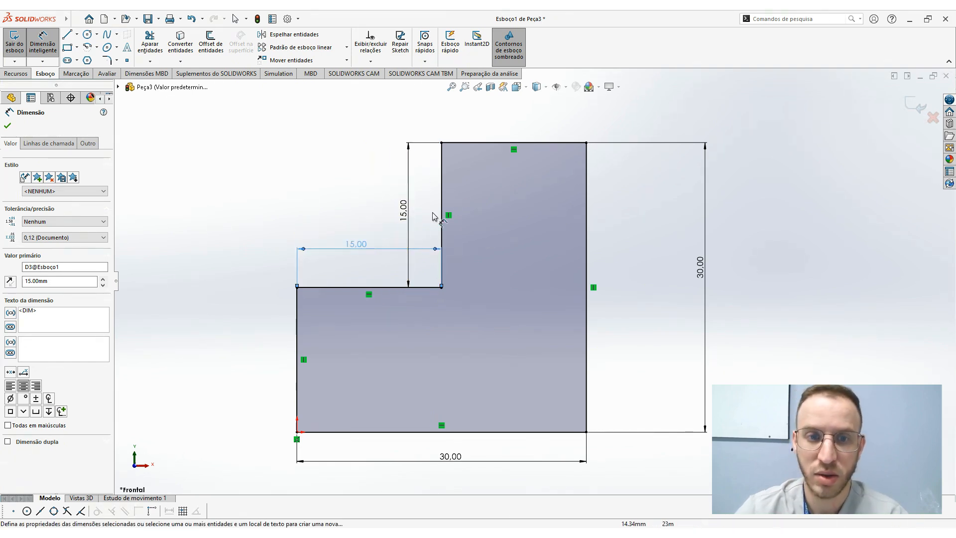
{"action": "left_click_drag", "start_coordinate": [701, 266], "coordinate": [645, 269]}
{"action": "left_click_drag", "start_coordinate": [447, 463], "coordinate": [424, 456]}
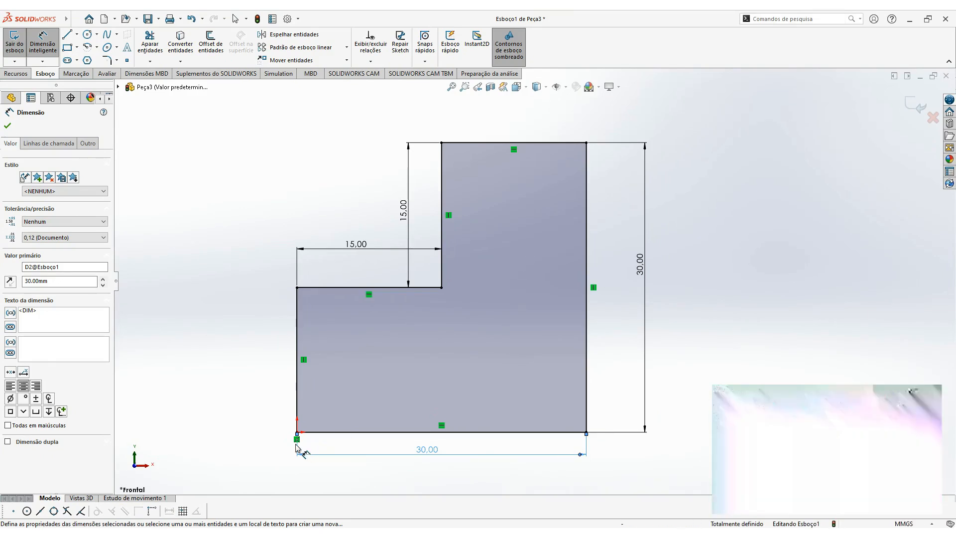
{"action": "key", "text": "Escape"}
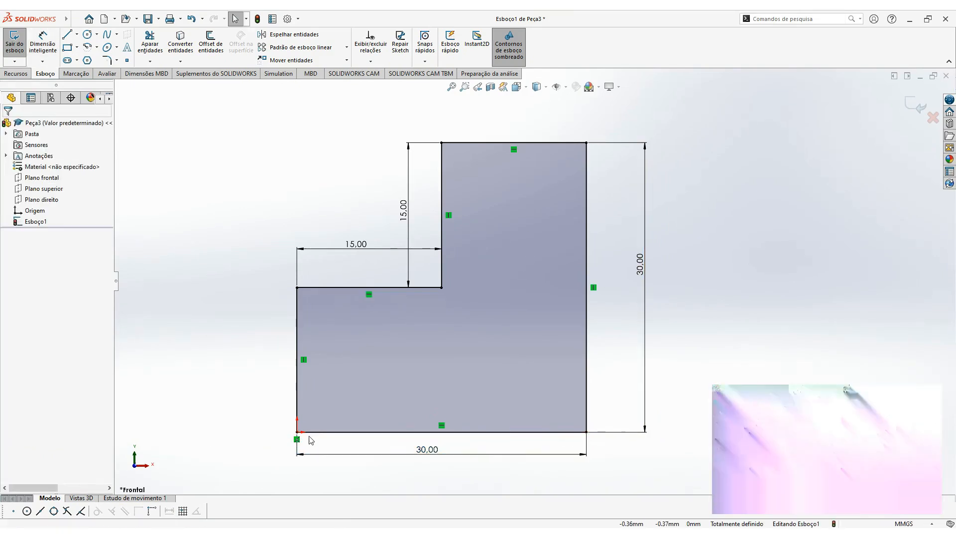
Step: Delete the coincident relation at the origin and move the profile upward away from the origin
{"action": "left_click", "coordinate": [298, 440]}
{"action": "key", "text": "Delete"}
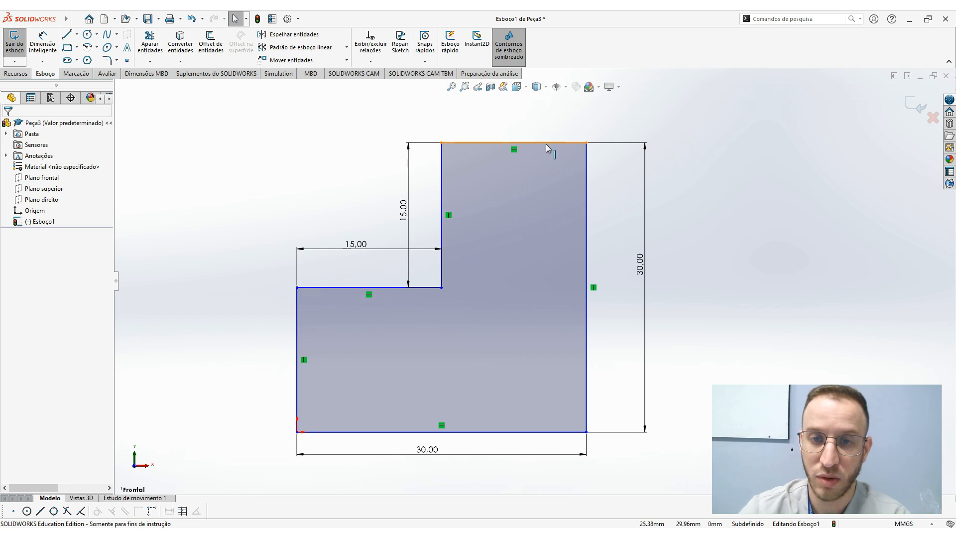
{"action": "left_click_drag", "start_coordinate": [543, 145], "coordinate": [543, 104]}
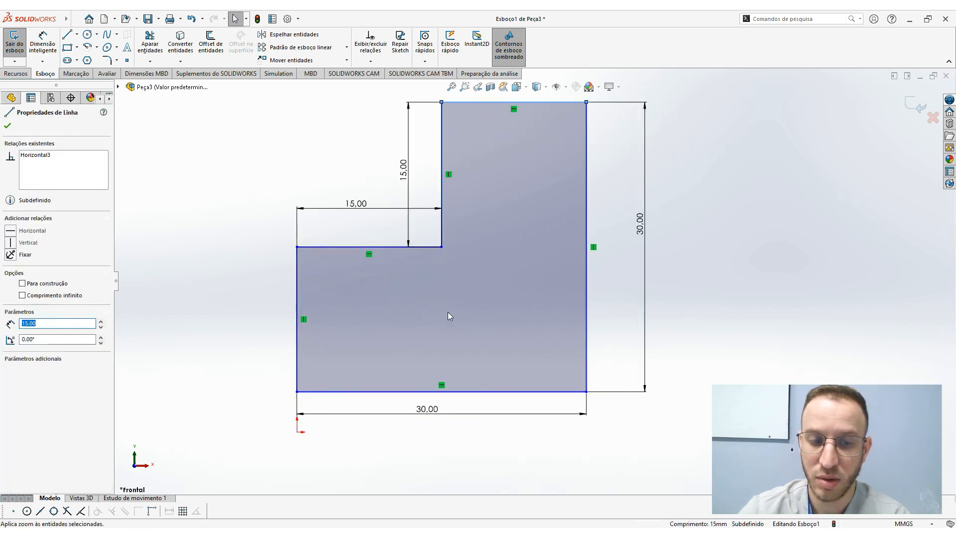
{"action": "scroll", "coordinate": [453, 361], "scroll_direction": "up", "scroll_amount": 3}
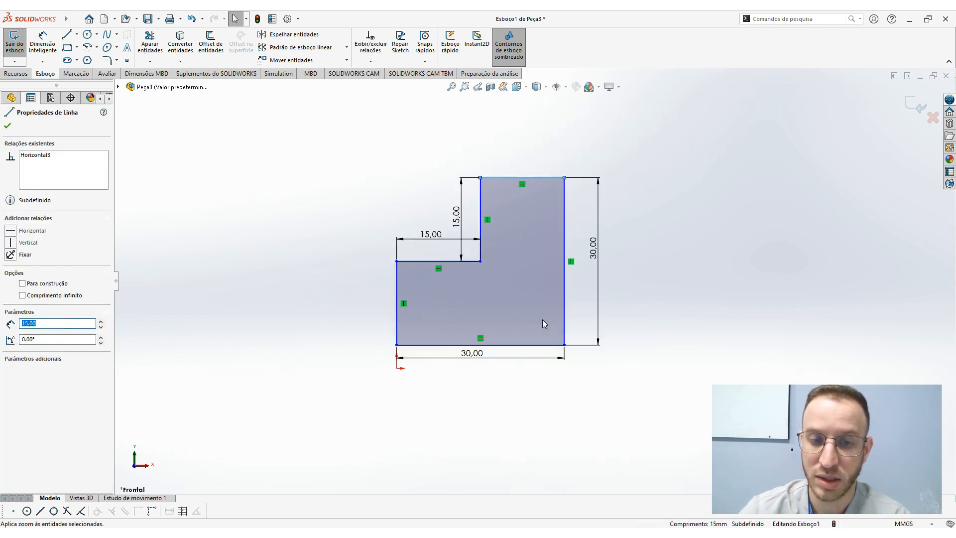
Step: Move the profile sideways away from the origin by its lower right corner
{"action": "scroll", "coordinate": [542, 323], "scroll_direction": "up", "scroll_amount": 2}
{"action": "mouse_move", "coordinate": [579, 356]}
{"action": "left_mouse_down"}
{"action": "mouse_move", "coordinate": [590, 355]}
{"action": "mouse_move", "coordinate": [560, 373]}
{"action": "mouse_move", "coordinate": [632, 391]}
{"action": "left_mouse_up"}
{"action": "scroll", "coordinate": [588, 259], "scroll_direction": "up", "scroll_amount": 2}
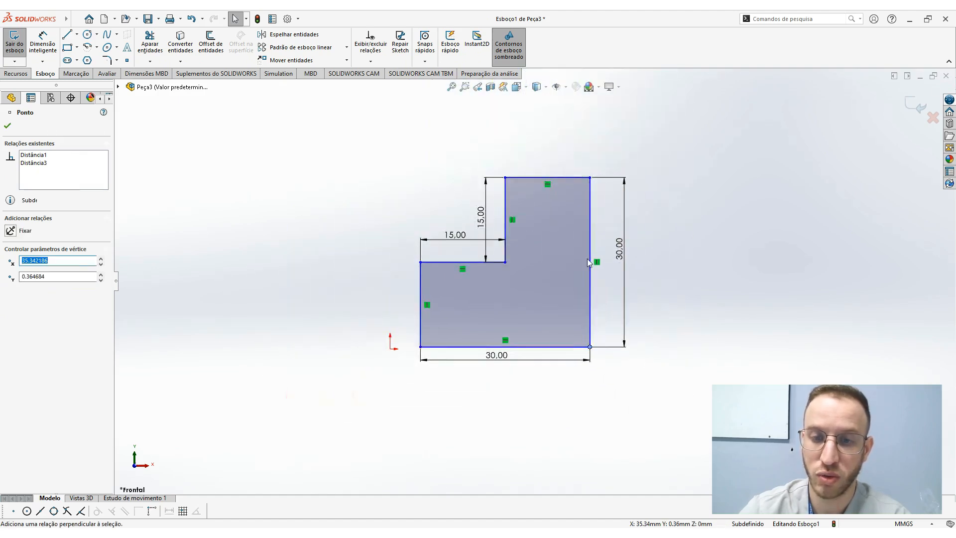
Step: Add a coincident relation between the origin and the profile's lower left corner
{"action": "scroll", "coordinate": [587, 258], "scroll_direction": "down", "scroll_amount": 2}
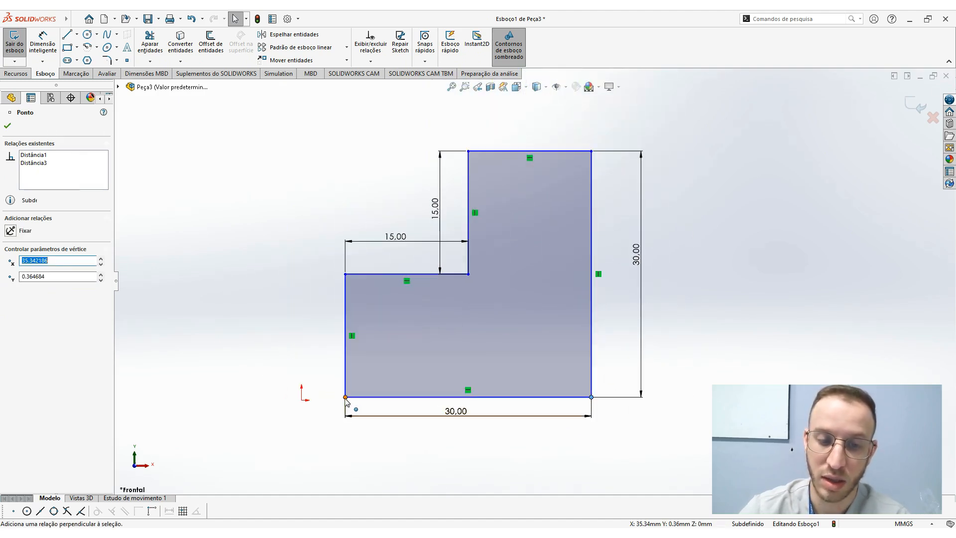
{"action": "key", "text": "Escape"}
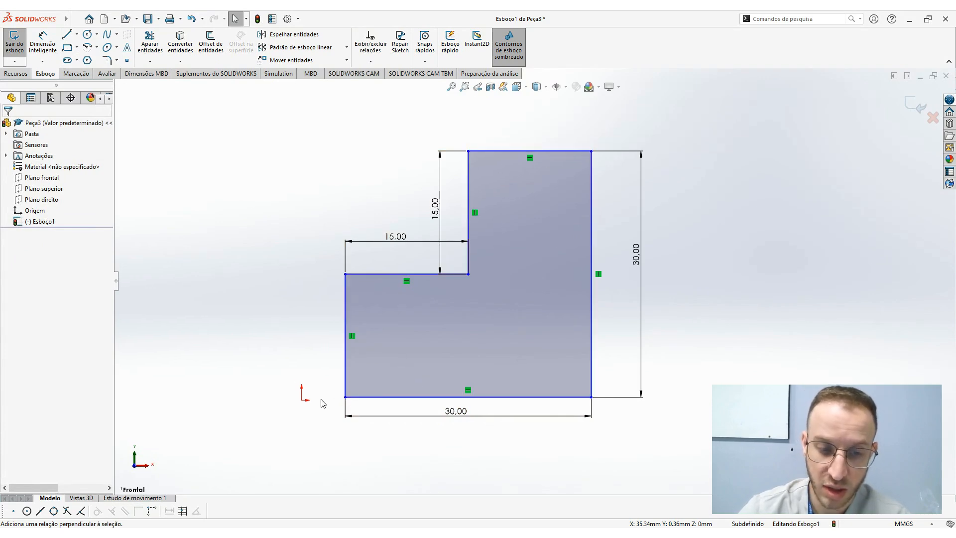
{"action": "left_click", "coordinate": [302, 399]}
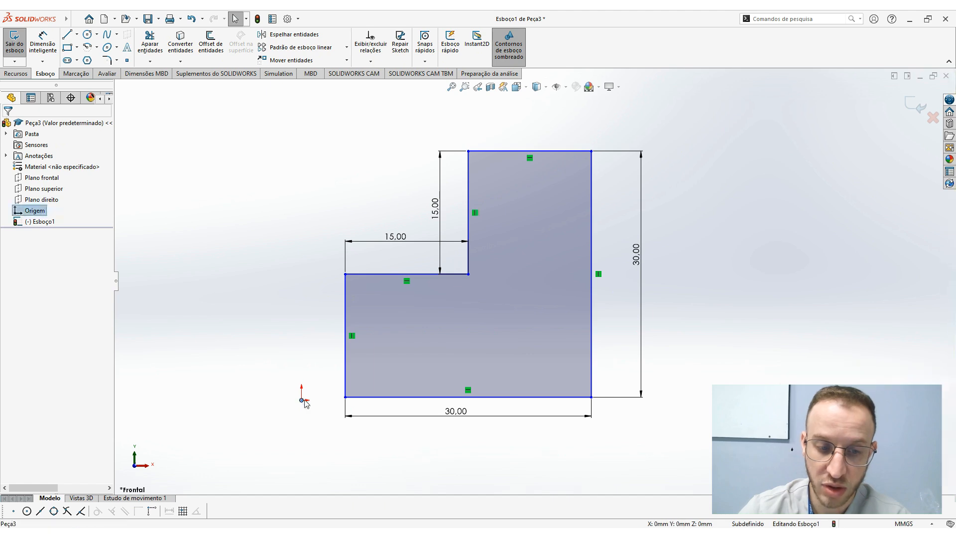
{"action": "left_click", "coordinate": [345, 397], "text": "ctrl"}
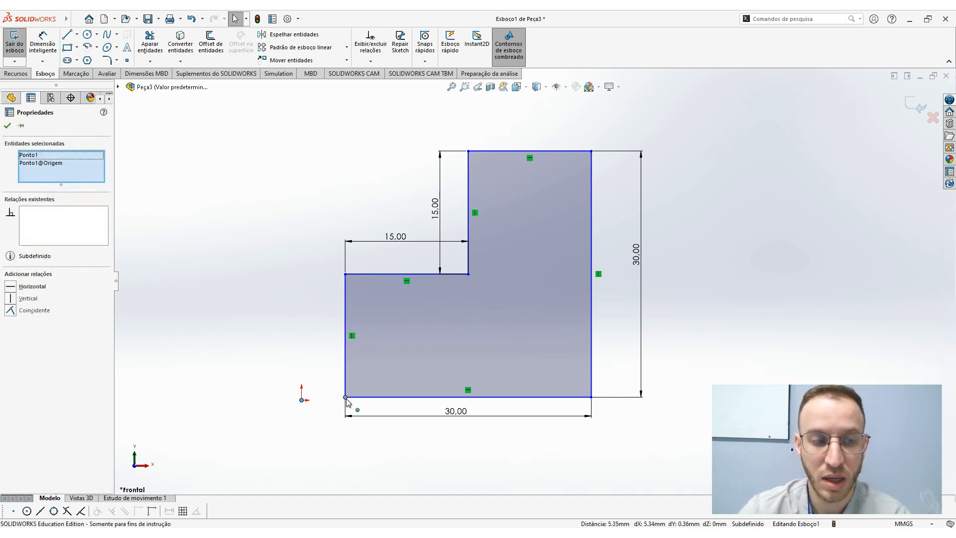
{"action": "left_click", "coordinate": [11, 311]}
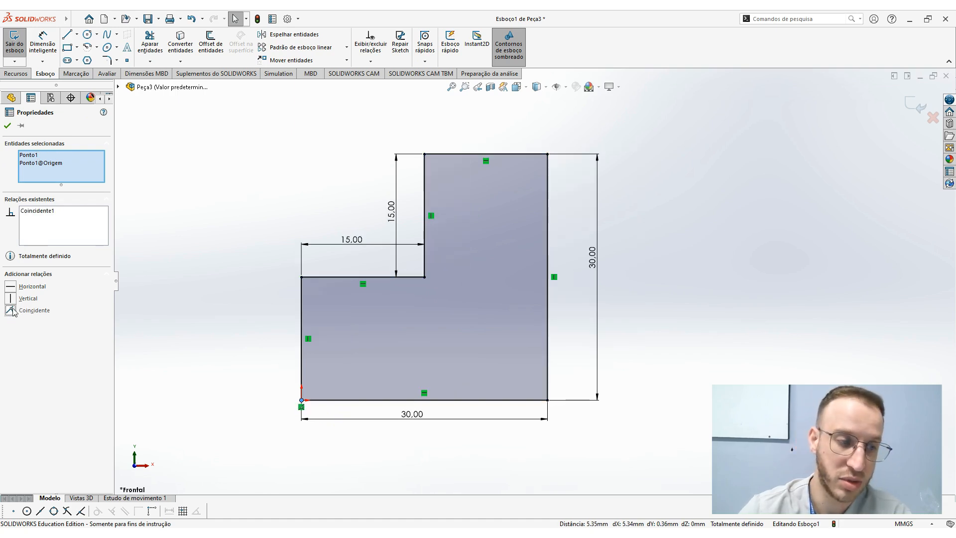
{"action": "left_click", "coordinate": [670, 269]}
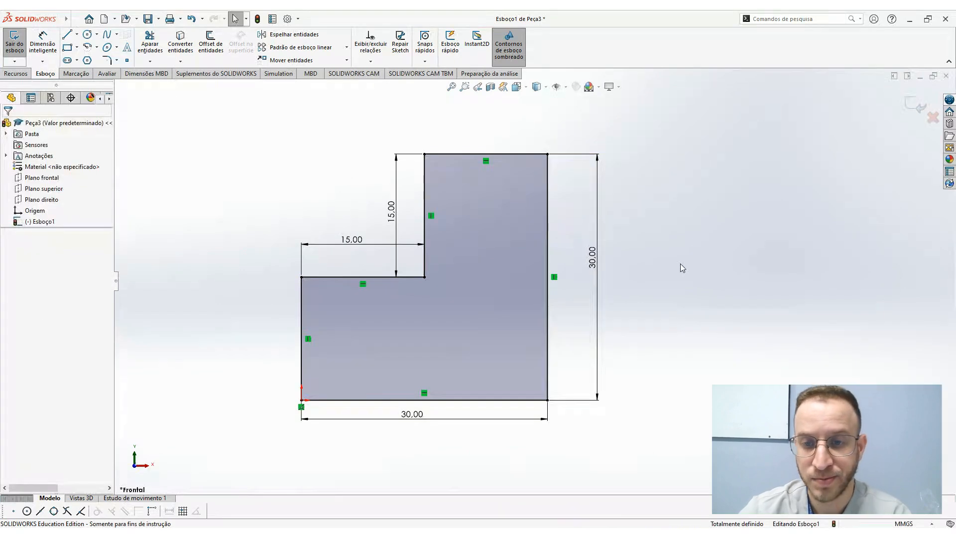
Step: Extrude the L-shaped profile as a blind boss 30 mm deep from the sketch plane
{"action": "left_click", "coordinate": [16, 74]}
{"action": "left_click", "coordinate": [25, 43]}
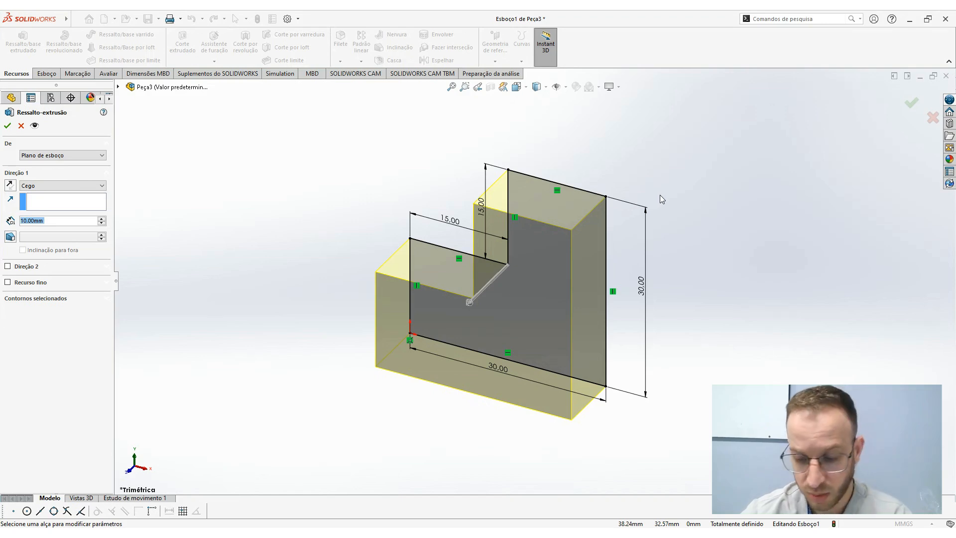
{"action": "type", "text": "2"}
{"action": "key", "text": "Return"}
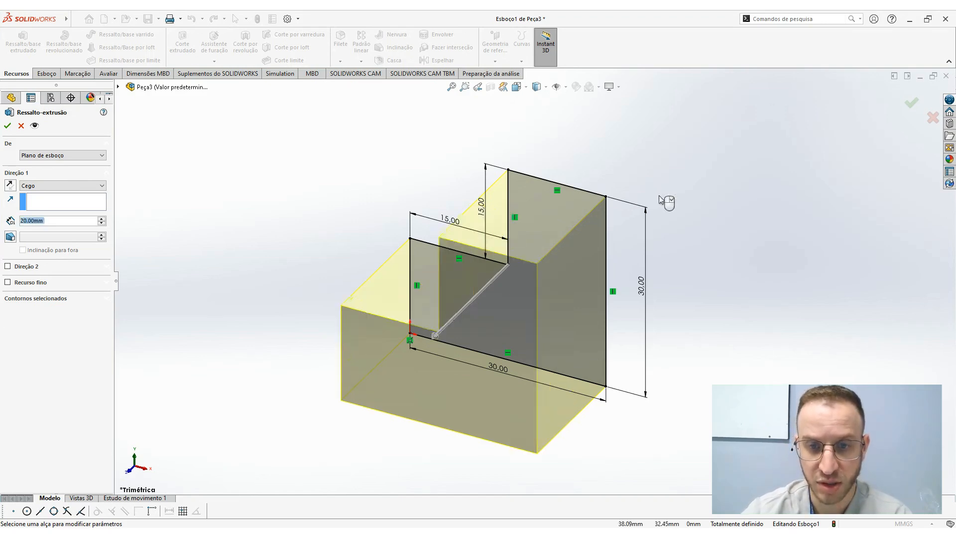
{"action": "scroll", "coordinate": [636, 276], "scroll_direction": "up", "scroll_amount": 3}
{"action": "middle_click_drag", "start_coordinate": [636, 276], "coordinate": [669, 294]}
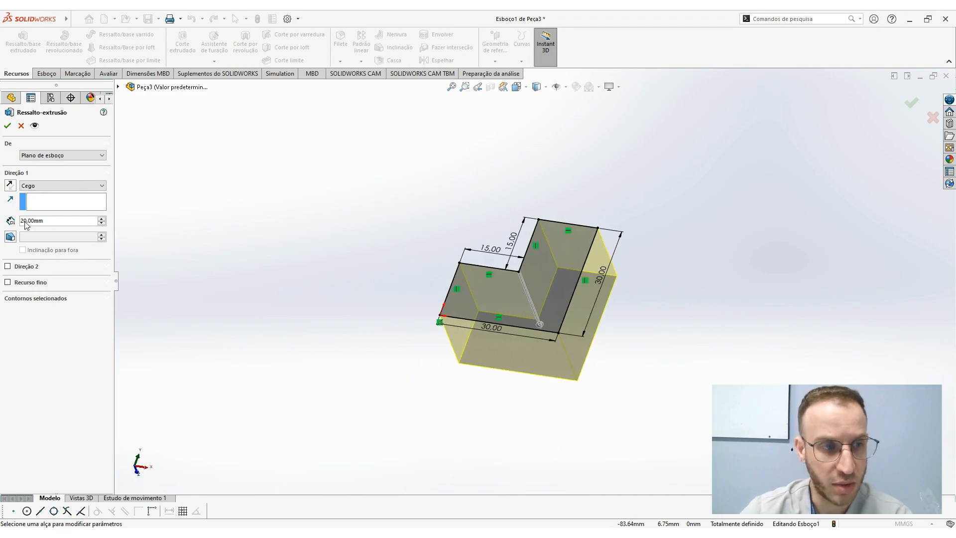
{"action": "double_click", "coordinate": [38, 222]}
{"action": "type", "text": "30"}
{"action": "key", "text": "Return"}
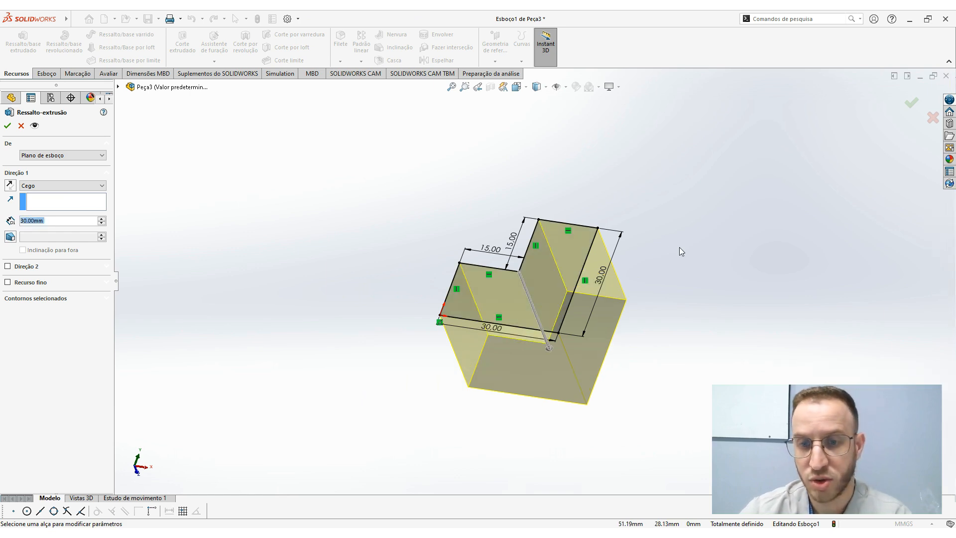
{"action": "scroll", "coordinate": [679, 247], "scroll_direction": "up", "scroll_amount": 3}
{"action": "middle_click_drag", "start_coordinate": [679, 247], "coordinate": [641, 223]}
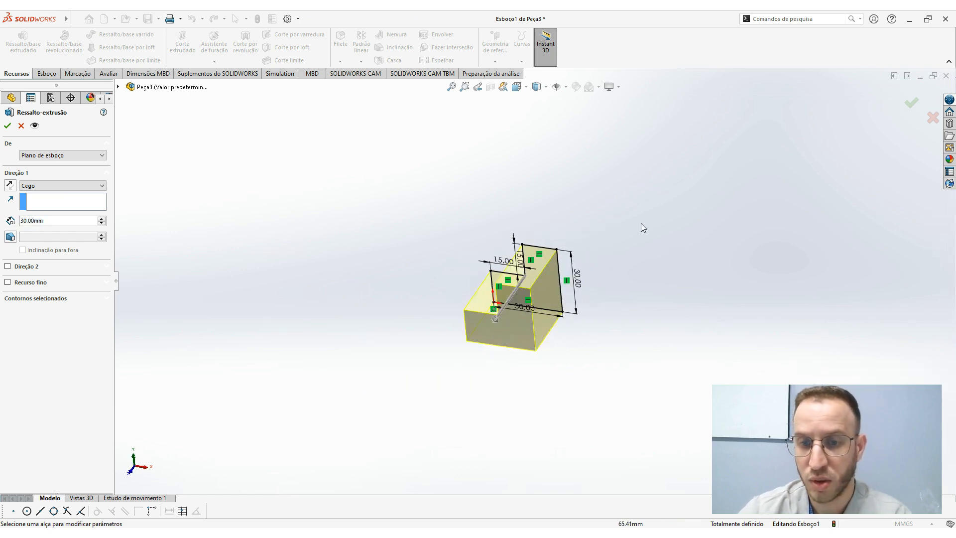
{"action": "left_click", "coordinate": [912, 102]}
Step: Examine the extruded part in its front view and rotate it to inspect the left side
{"action": "key", "text": "ctrl+1"}
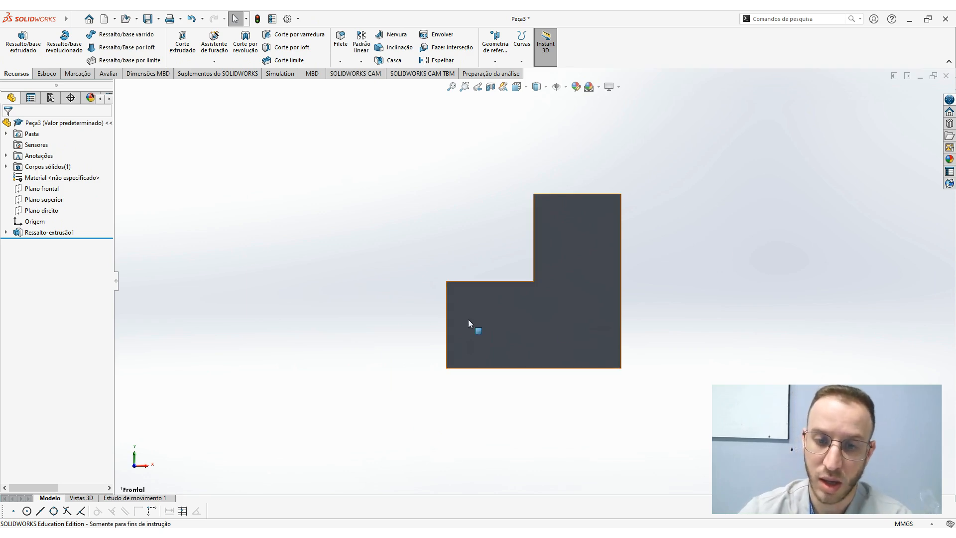
{"action": "left_click_drag", "start_coordinate": [397, 147], "coordinate": [697, 344]}
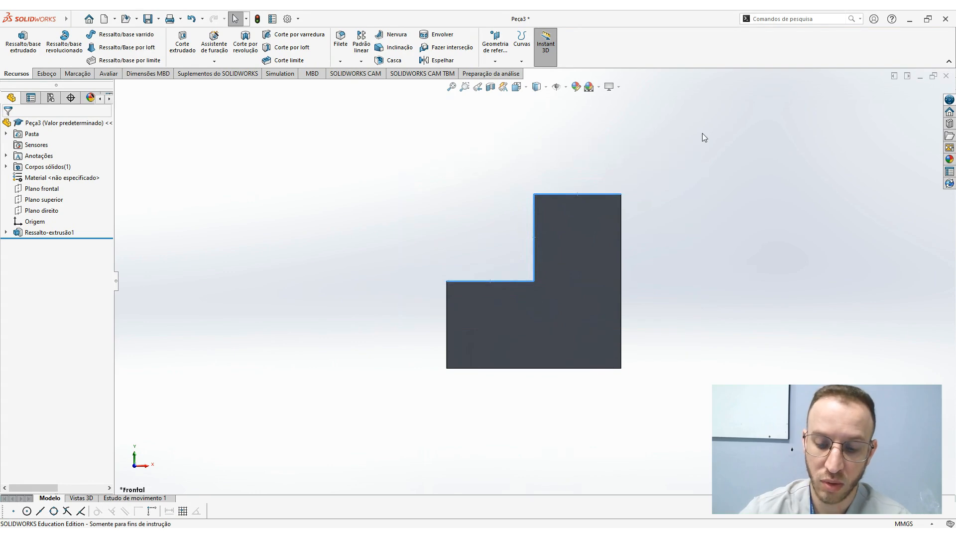
{"action": "left_click", "coordinate": [703, 135]}
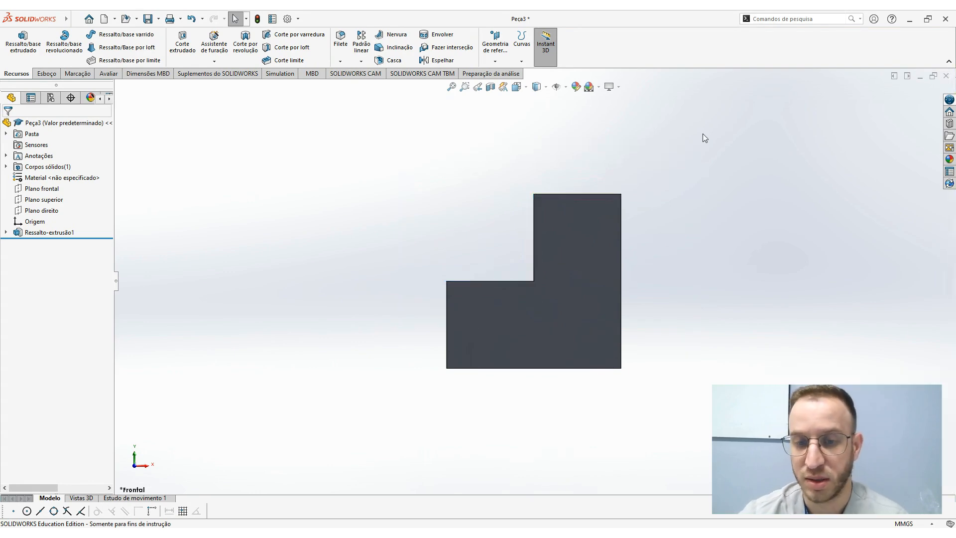
{"action": "key", "text": "Right"}
{"action": "key", "text": "Right"}
{"action": "key", "text": "Right"}
{"action": "key", "text": "Right"}
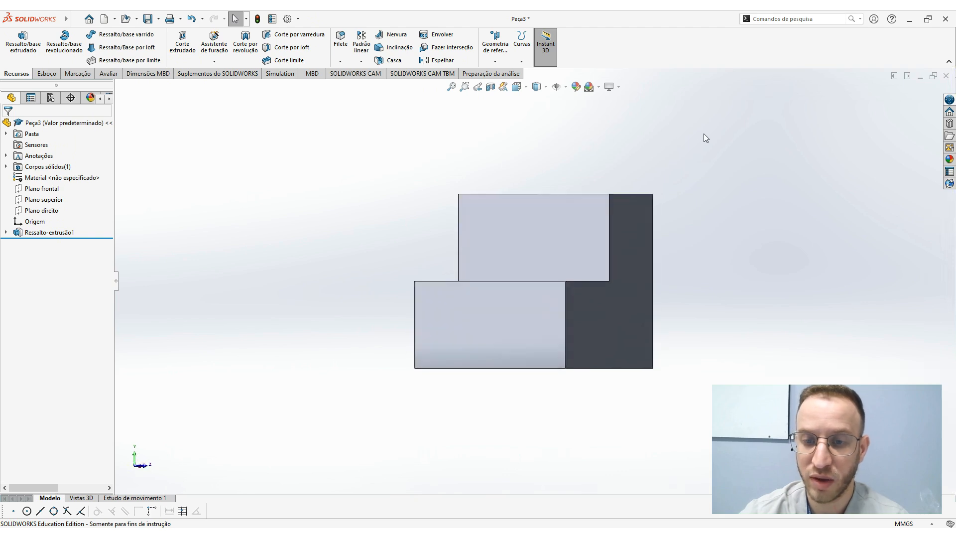
{"action": "key", "text": "Right"}
{"action": "key", "text": "Right"}
{"action": "key", "text": "Right"}
{"action": "key", "text": "Right"}
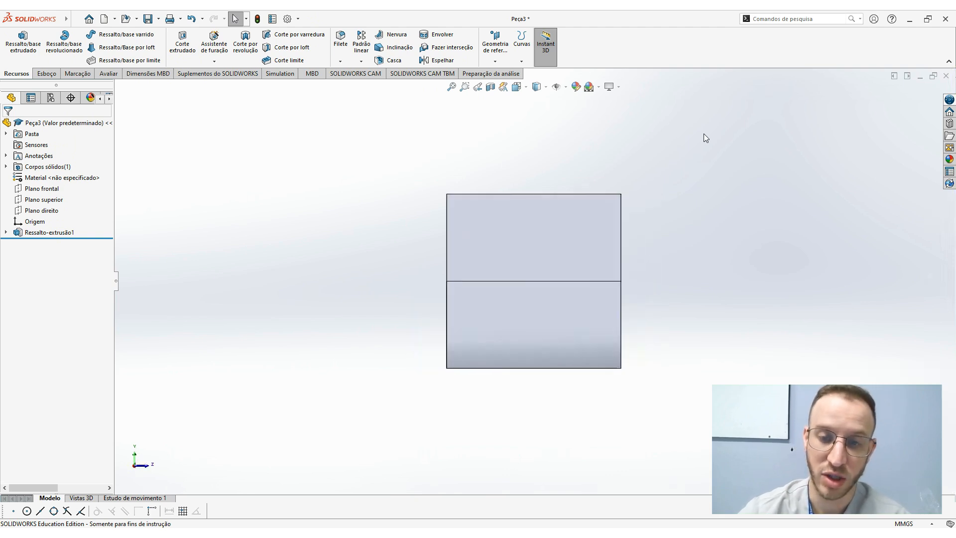
Step: Rotate the part back past its front and inspect it from above
{"action": "key", "text": "Right"}
{"action": "key", "text": "Right"}
{"action": "key", "text": "Right"}
{"action": "key", "text": "Right"}
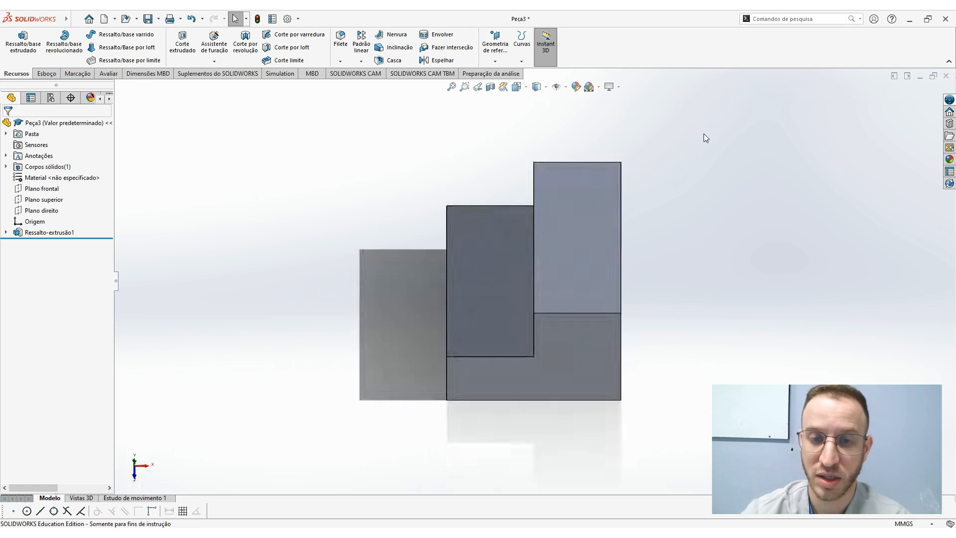
{"action": "key", "text": "Down"}
{"action": "key", "text": "Down"}
{"action": "left_click", "coordinate": [617, 85]}
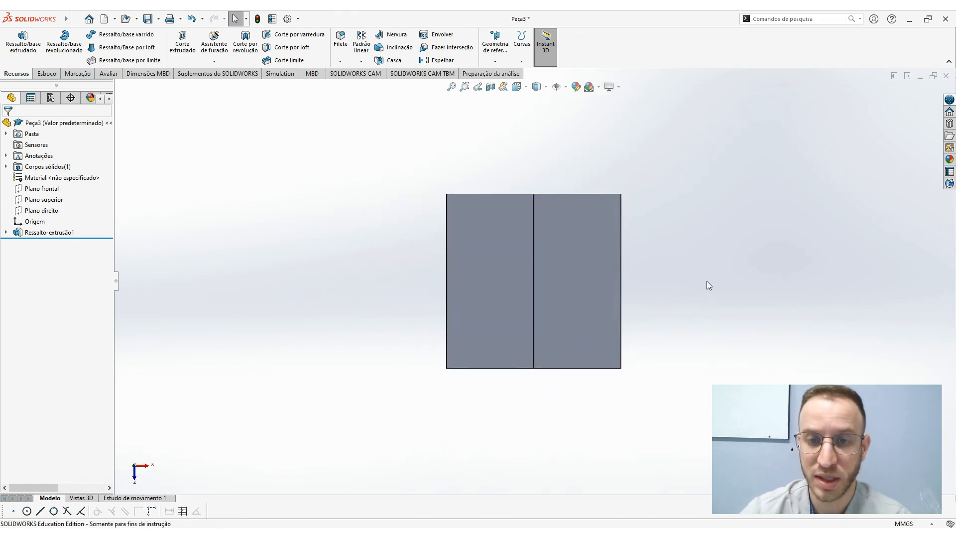
Step: Tilt the part from the top back toward the front and compare its front and isometric views
{"action": "key", "text": "f"}
{"action": "key", "text": "Up"}
{"action": "key", "text": "Up"}
{"action": "key", "text": "Up"}
{"action": "key", "text": "Up"}
{"action": "key", "text": "Up"}
{"action": "key", "text": "Up"}
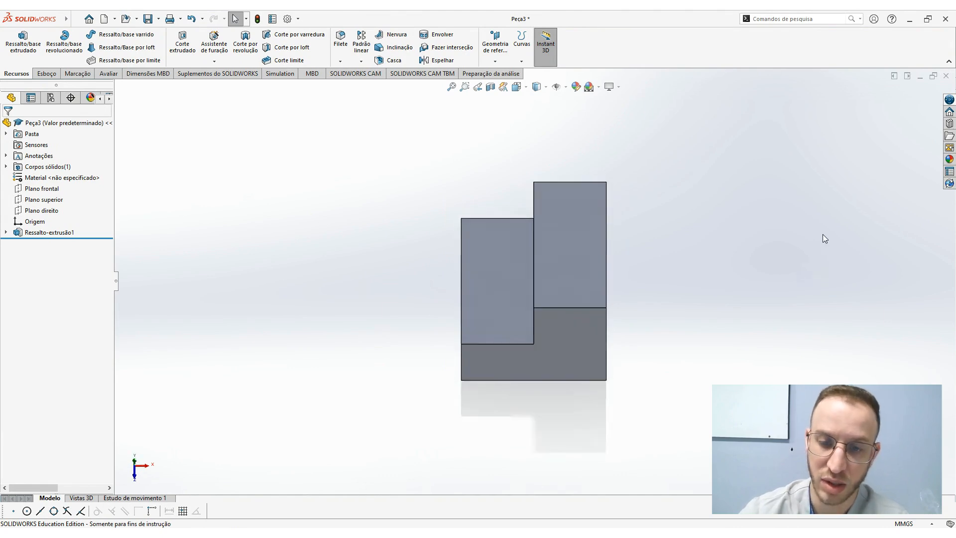
{"action": "key", "text": "Down"}
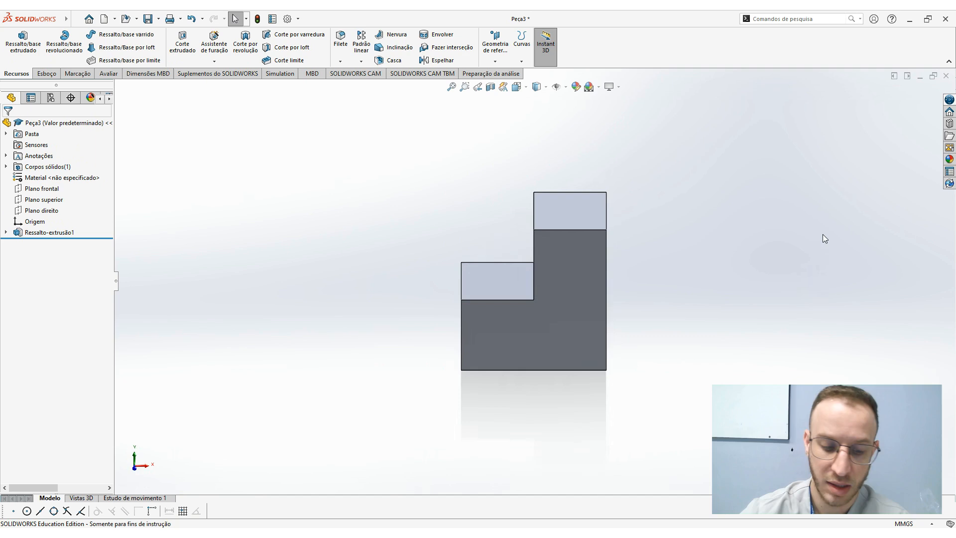
{"action": "key", "text": "ctrl+1"}
{"action": "key", "text": "ctrl+7"}
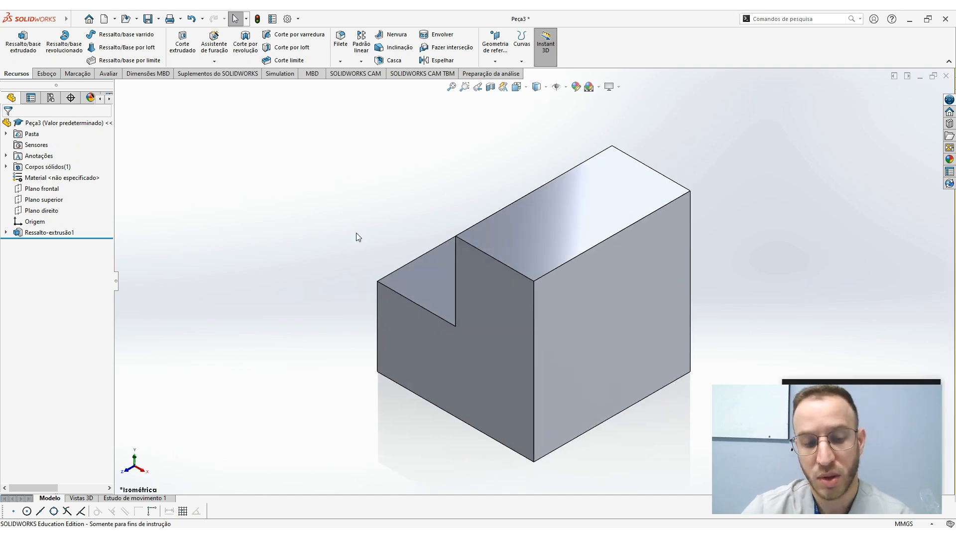
{"action": "key", "text": "ctrl+1"}
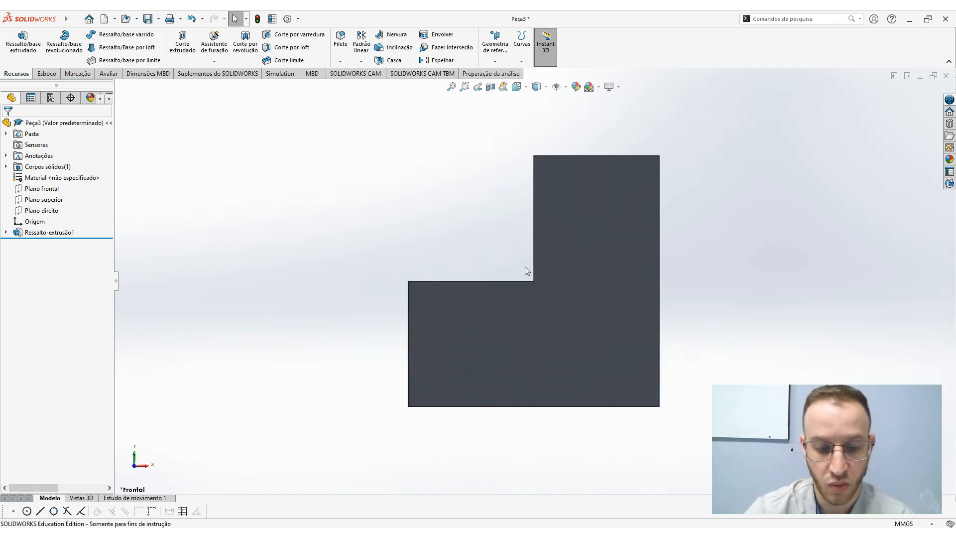
{"action": "key", "text": "ctrl+7"}
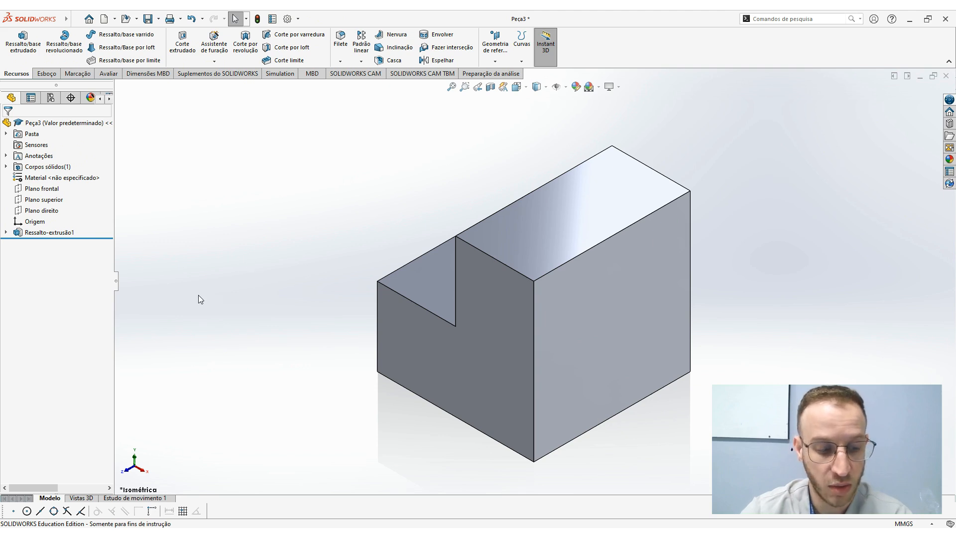
Step: Rotate the part about its vertical axis from the front view to inspect its sides, ending in isometric view
{"action": "key", "text": "ctrl+1"}
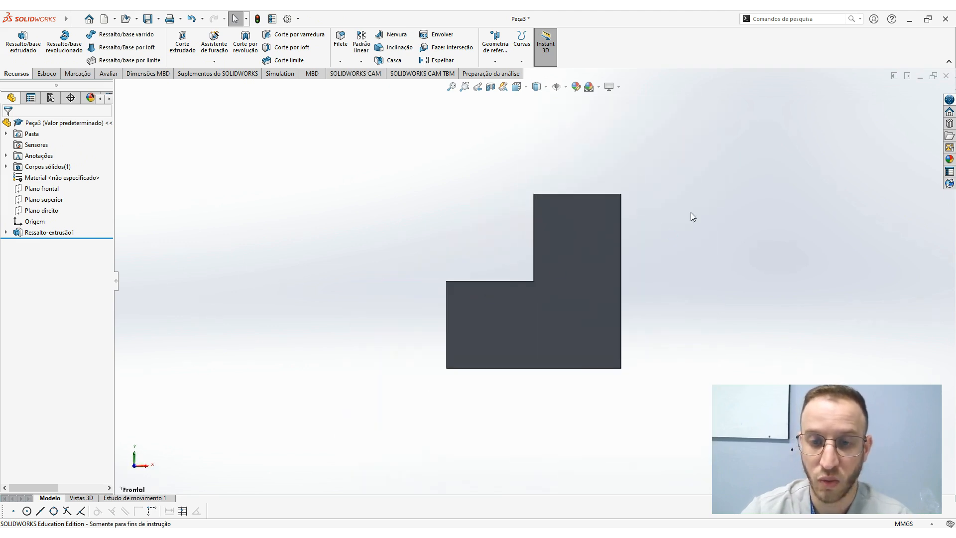
{"action": "key", "text": "ctrl+3"}
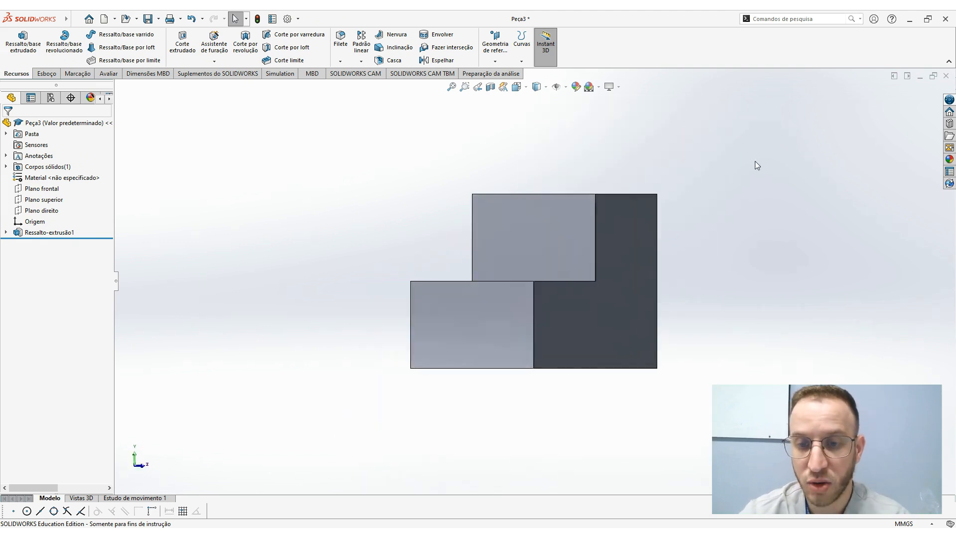
{"action": "key", "text": "Right"}
{"action": "key", "text": "Right"}
{"action": "key", "text": "Right"}
{"action": "key", "text": "Right"}
{"action": "key", "text": "Right"}
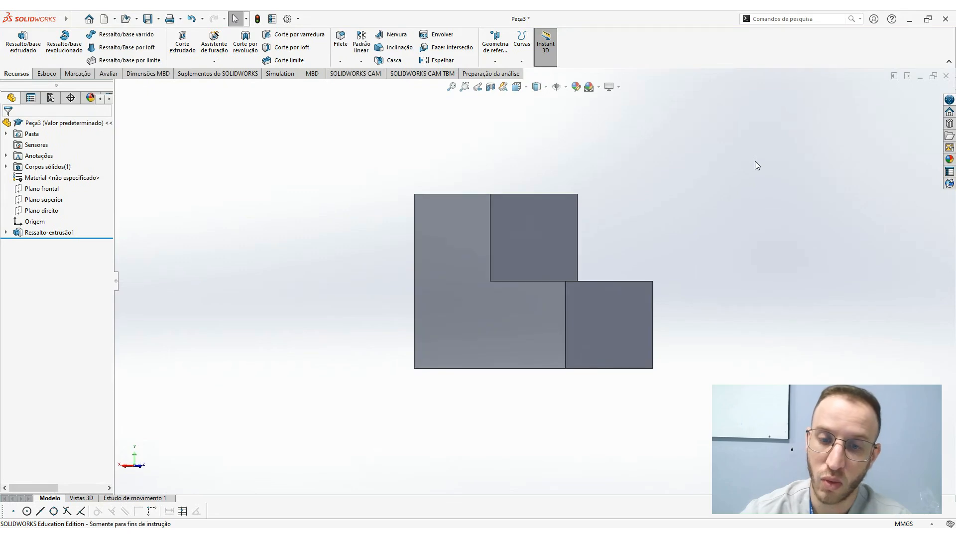
{"action": "key", "text": "ctrl+7"}
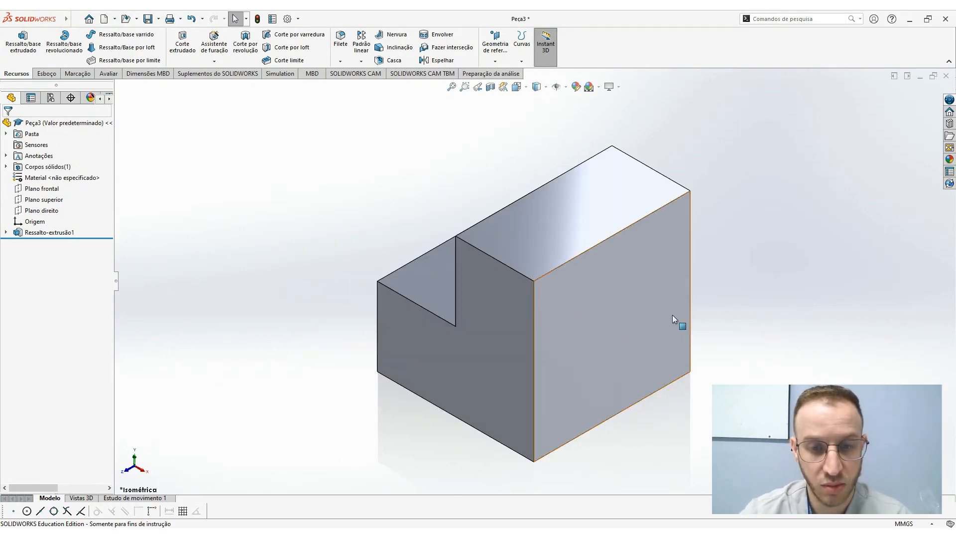
Step: Examine the part's stepped front face up close and at an angle, finishing with the whole part in front view
{"action": "key", "text": "ctrl+1"}
{"action": "scroll", "coordinate": [569, 196], "scroll_direction": "down", "scroll_amount": 2}
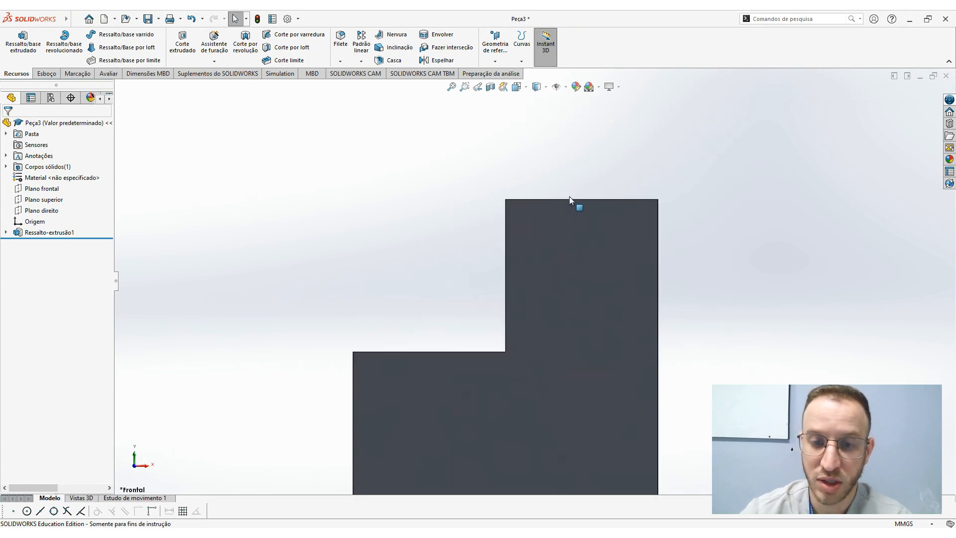
{"action": "scroll", "coordinate": [575, 206], "scroll_direction": "up", "scroll_amount": 3}
{"action": "scroll", "coordinate": [512, 283], "scroll_direction": "down", "scroll_amount": 4}
{"action": "scroll", "coordinate": [506, 259], "scroll_direction": "down", "scroll_amount": 1}
{"action": "scroll", "coordinate": [506, 258], "scroll_direction": "up", "scroll_amount": 3}
{"action": "middle_click_drag", "start_coordinate": [455, 232], "coordinate": [573, 259]}
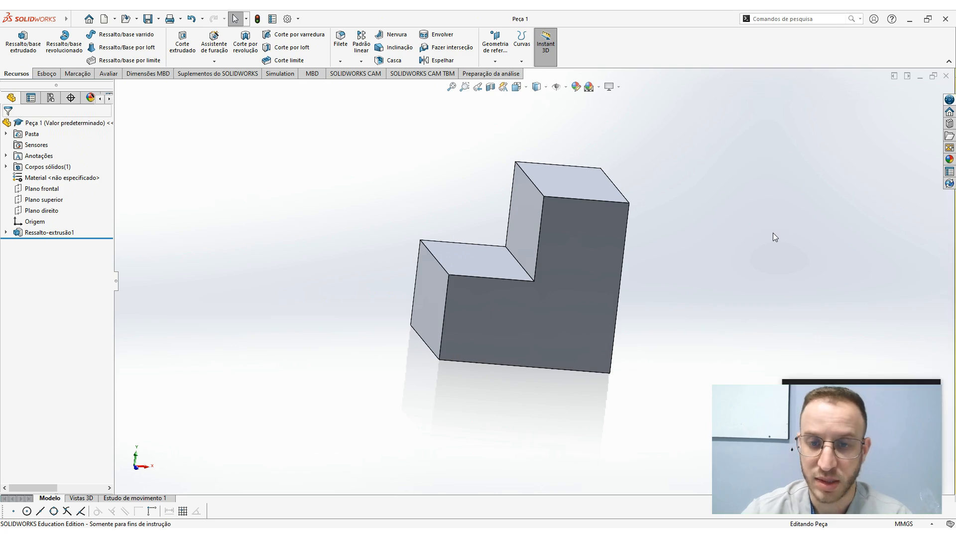
{"action": "key", "text": "ctrl+1"}
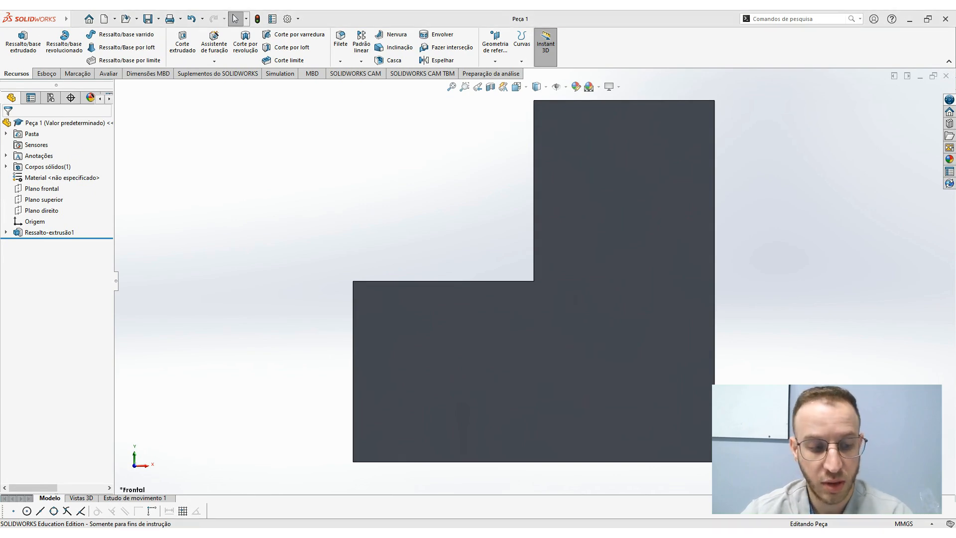
{"action": "scroll", "coordinate": [704, 371], "scroll_direction": "up", "scroll_amount": 4}
{"action": "middle_click_drag", "start_coordinate": [612, 336], "coordinate": [681, 339]}
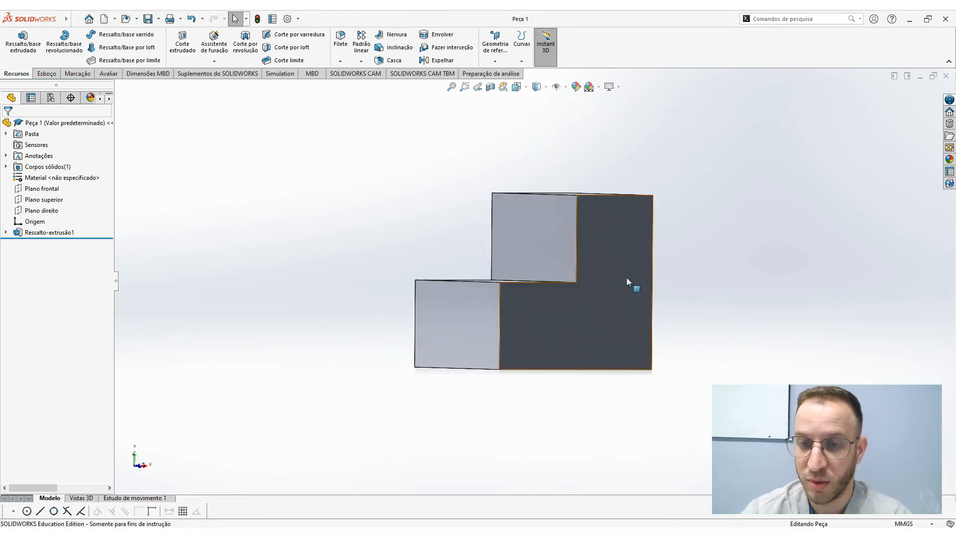
{"action": "key", "text": "ctrl+1"}
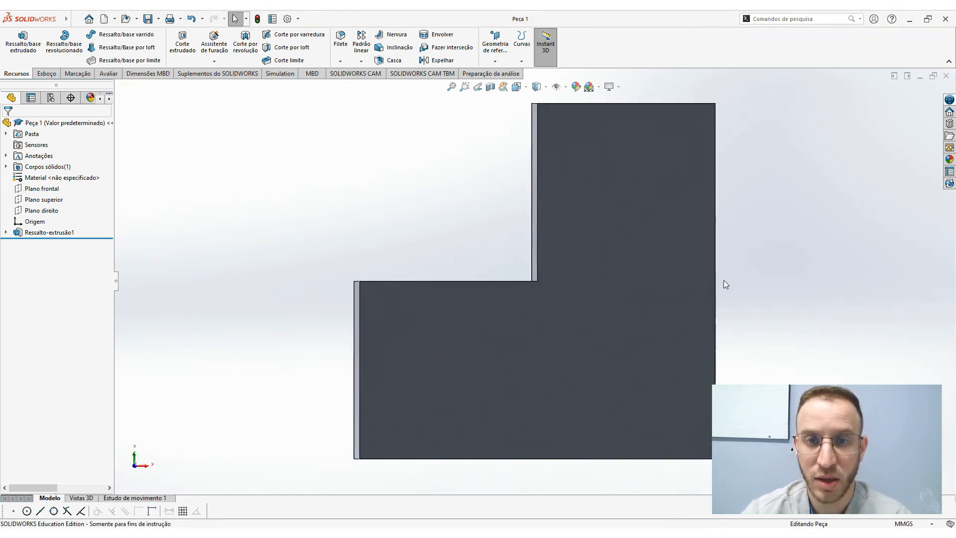
{"action": "key", "text": "f"}
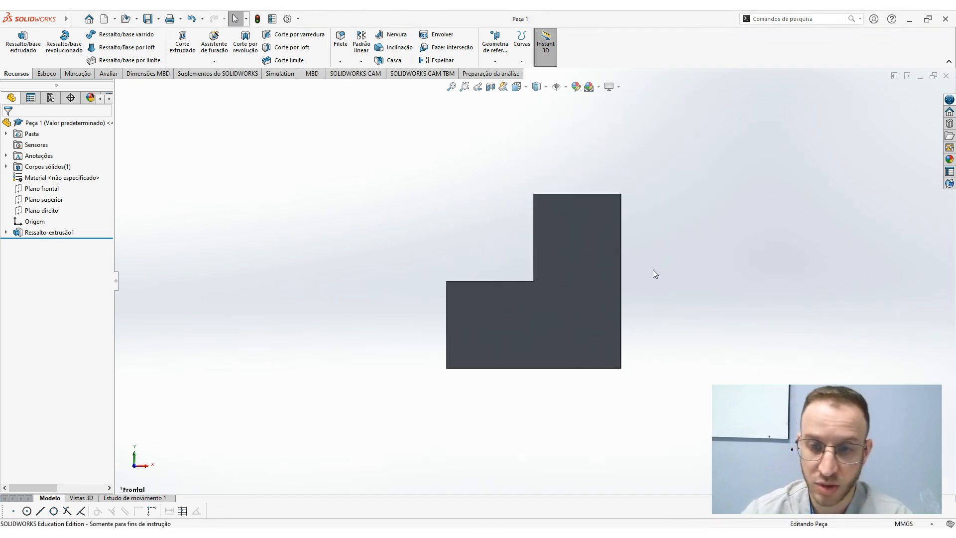